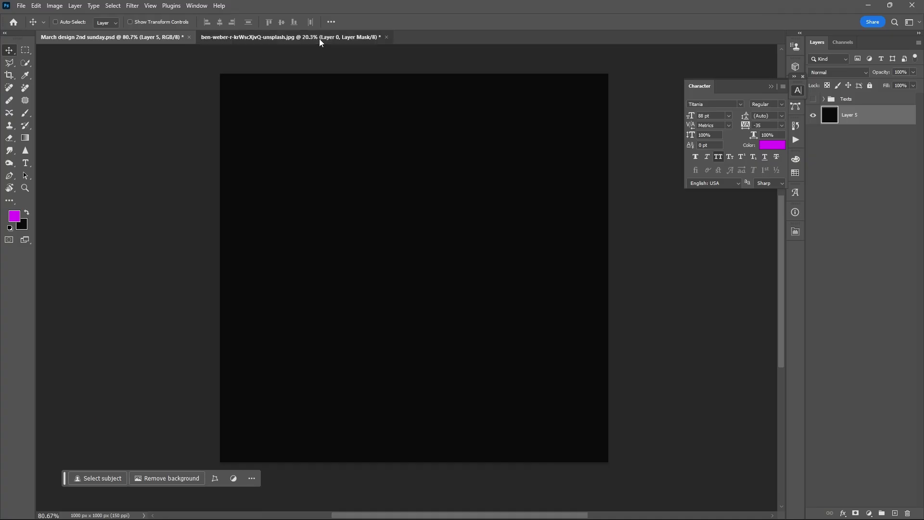
Apply the layer mask permanently to the soccer player photo.
{"action": "left_click", "coordinate": [320, 38]}
{"action": "key", "text": "ctrl+t"}
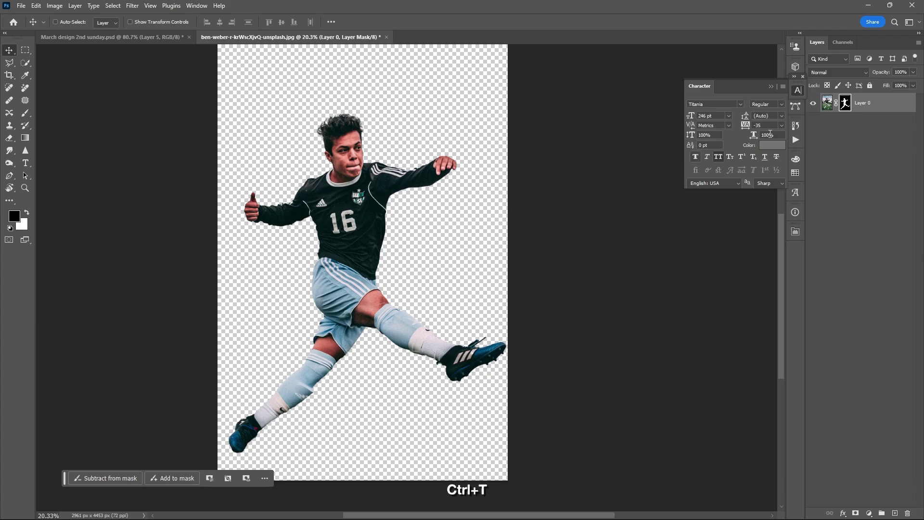
{"action": "left_click", "coordinate": [847, 107], "text": "shift"}
{"action": "left_click", "coordinate": [846, 107], "text": "shift"}
{"action": "right_click", "coordinate": [846, 107]}
{"action": "left_click", "coordinate": [857, 274]}
Copy the cut-out player into the poster design and scale it down to fit the canvas.
{"action": "left_click_drag", "start_coordinate": [382, 220], "coordinate": [466, 331]}
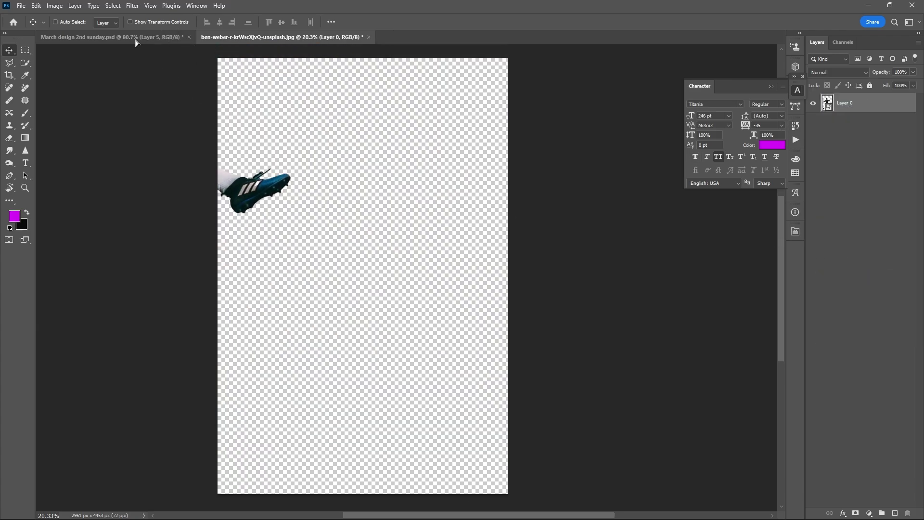
{"action": "key", "text": "ctrl+t"}
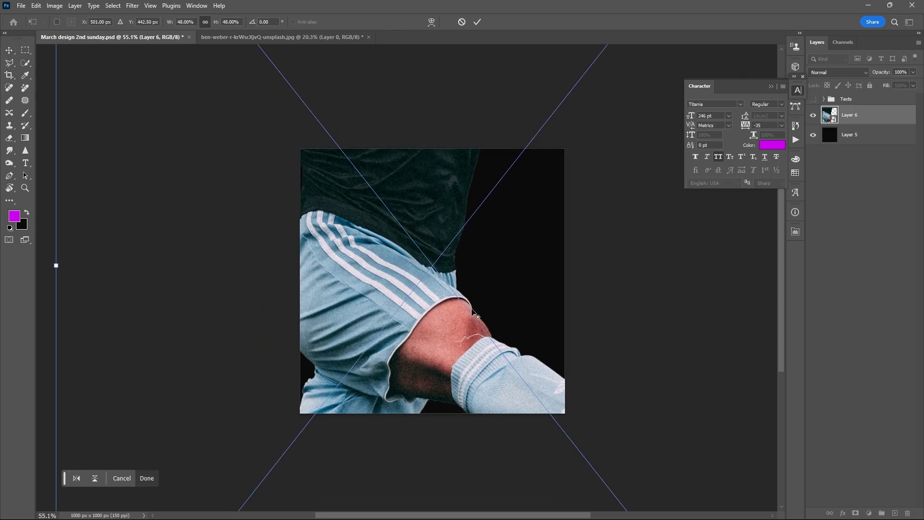
{"action": "left_click_drag", "start_coordinate": [56, 264], "coordinate": [279, 264]}
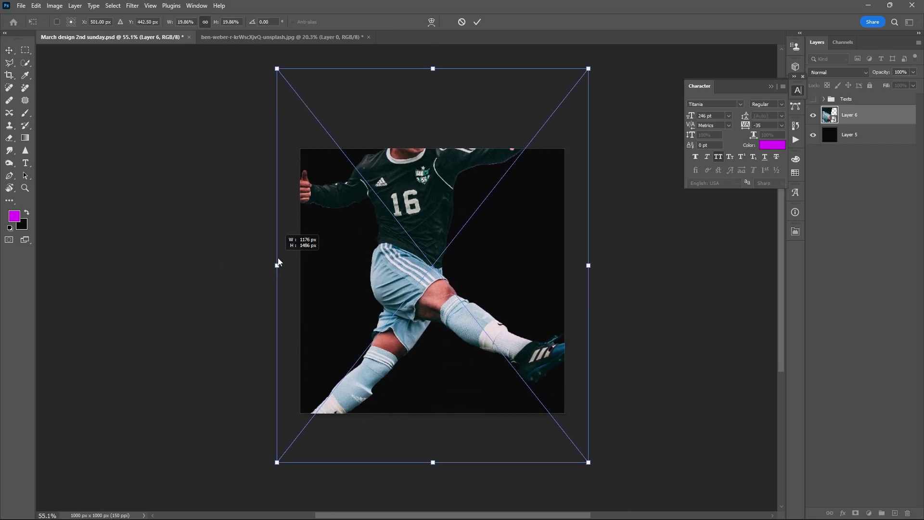
{"action": "left_click_drag", "start_coordinate": [595, 339], "coordinate": [574, 339]}
{"action": "key", "text": "ctrl+alt+shift+b"}
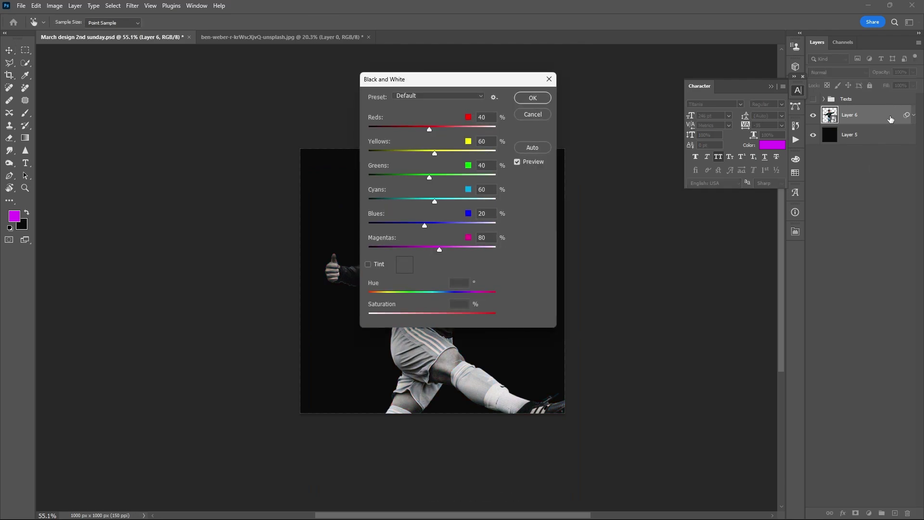
Convert the player to black and white and add an empty layer above the black background.
{"action": "left_click", "coordinate": [540, 99]}
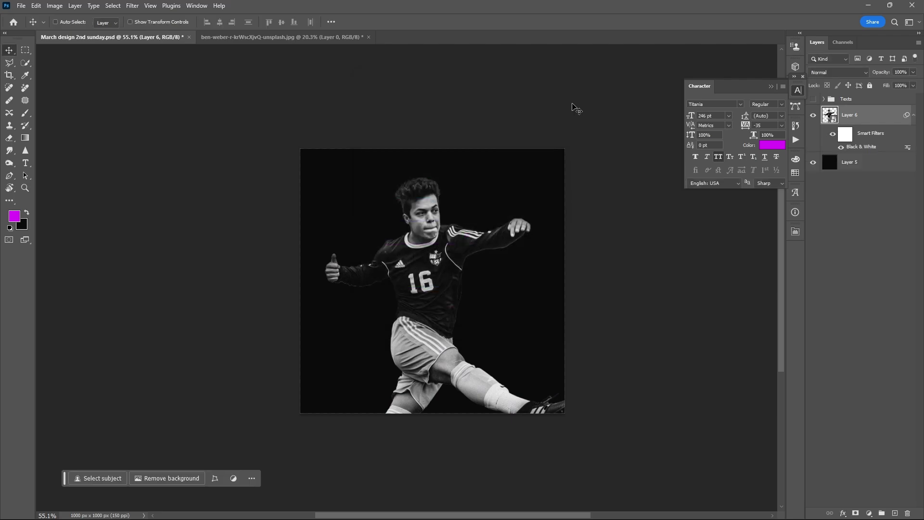
{"action": "left_click", "coordinate": [857, 166]}
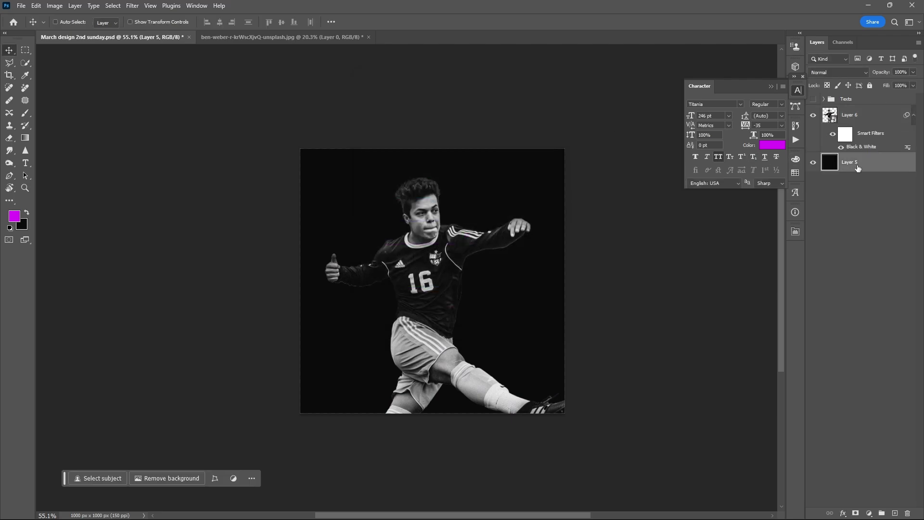
{"action": "left_click", "coordinate": [895, 513]}
Paint a soft magenta glow right of the player with a 500 px Soft Round brush.
{"action": "key", "text": "b"}
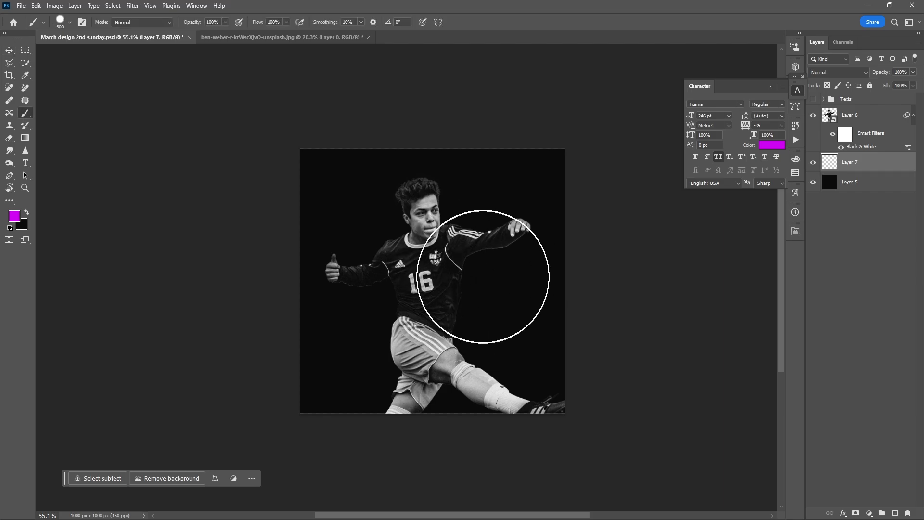
{"action": "right_click", "coordinate": [484, 277]}
{"action": "left_click", "coordinate": [533, 364]}
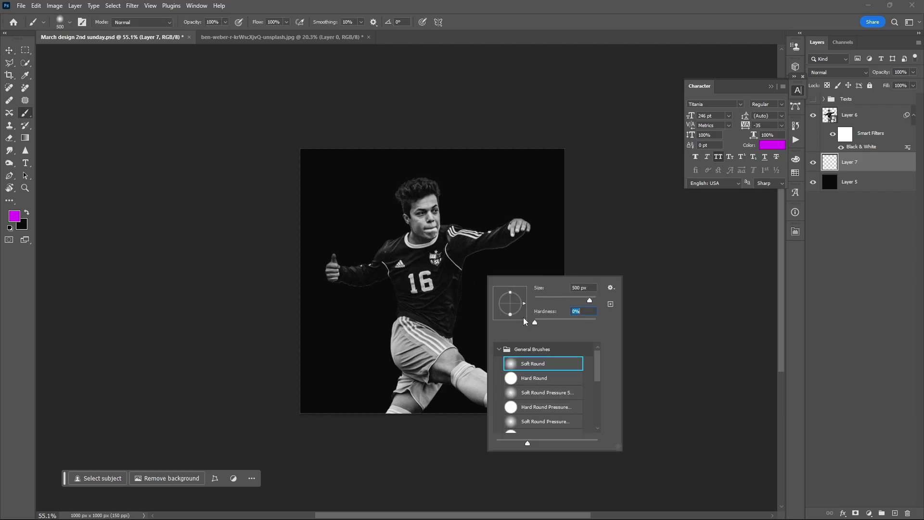
{"action": "left_click", "coordinate": [485, 279]}
Paint a blue-violet glow to the left of the player.
{"action": "left_click", "coordinate": [14, 216]}
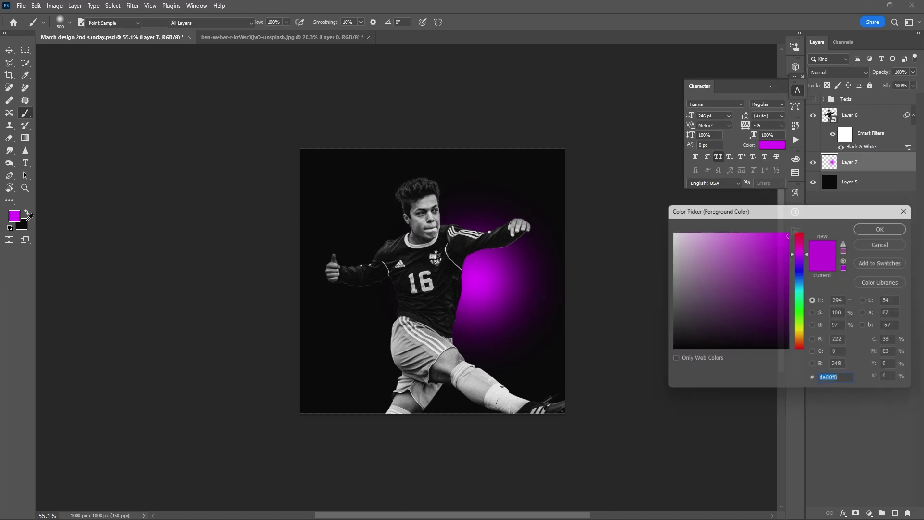
{"action": "left_click_drag", "start_coordinate": [803, 254], "coordinate": [809, 274]}
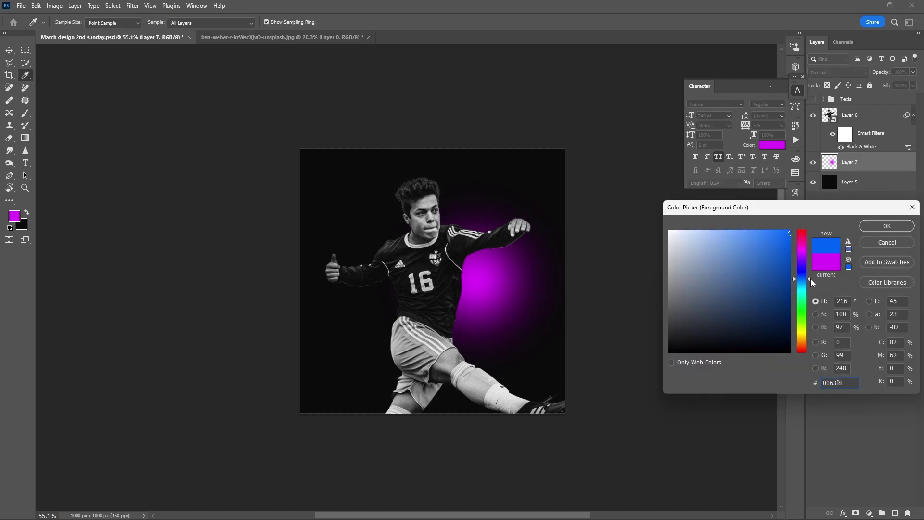
{"action": "left_click_drag", "start_coordinate": [780, 237], "coordinate": [788, 230]}
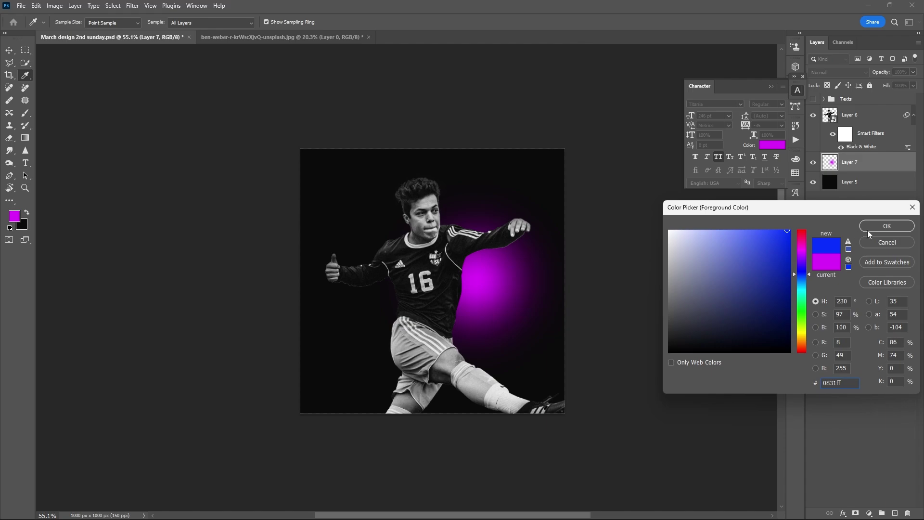
{"action": "left_click", "coordinate": [887, 226]}
{"action": "left_click", "coordinate": [397, 261]}
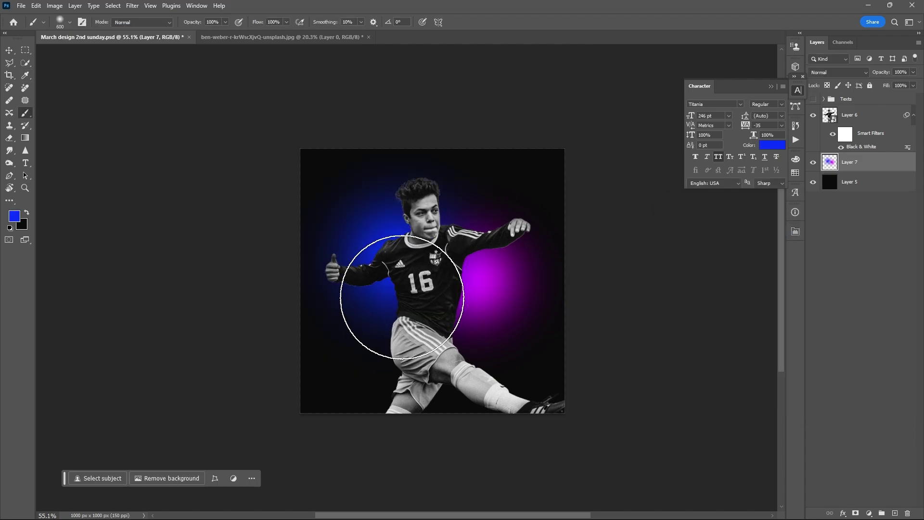
{"action": "key", "text": "ctrl+z"}
{"action": "left_click", "coordinate": [14, 216]}
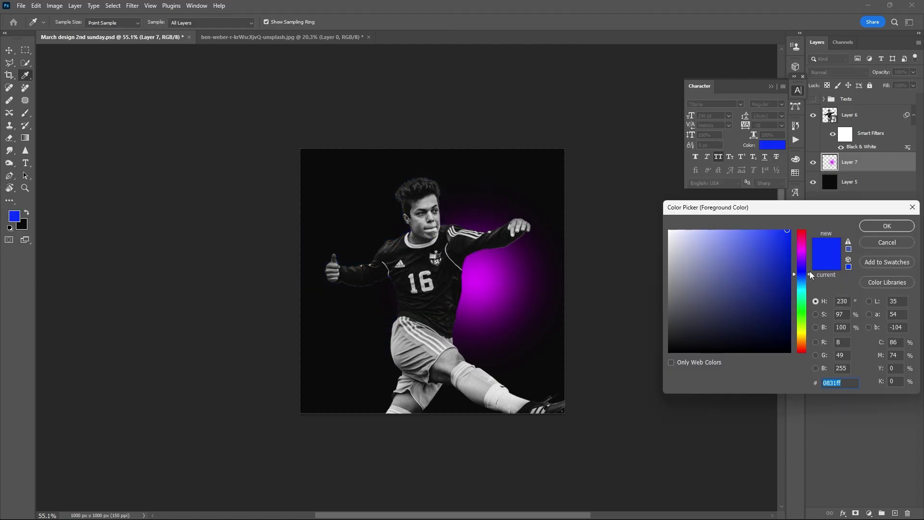
{"action": "left_click_drag", "start_coordinate": [810, 272], "coordinate": [809, 267]}
{"action": "left_click", "coordinate": [887, 226]}
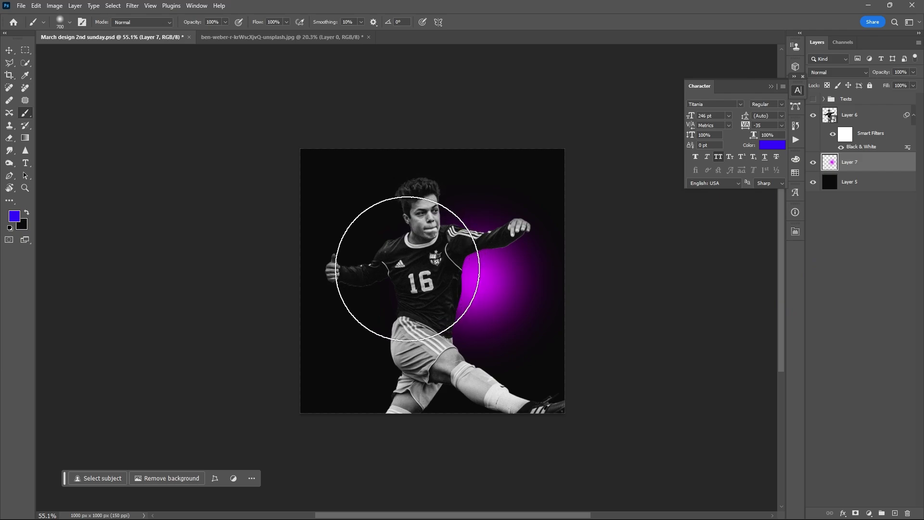
{"action": "left_click", "coordinate": [380, 241]}
Convert the glow layer, Layer 7, to a smart object.
{"action": "key", "text": "v"}
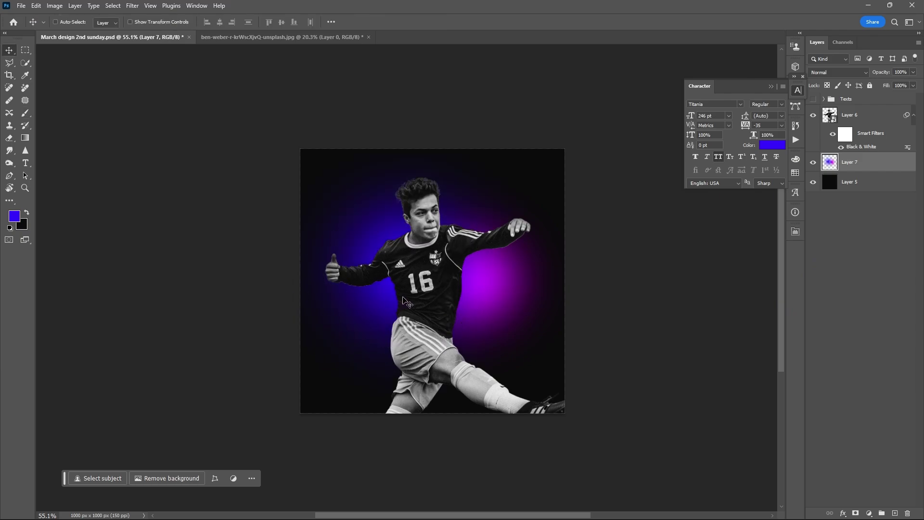
{"action": "right_click", "coordinate": [894, 165]}
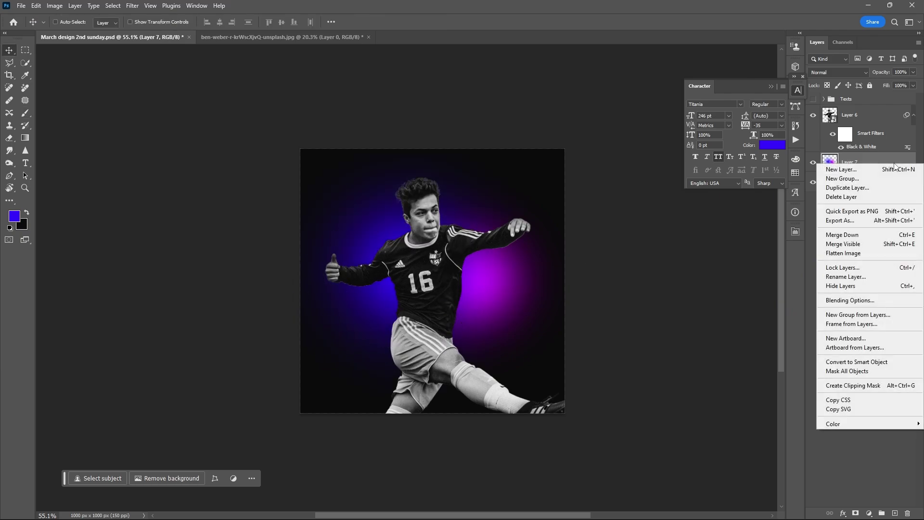
{"action": "left_click", "coordinate": [874, 362]}
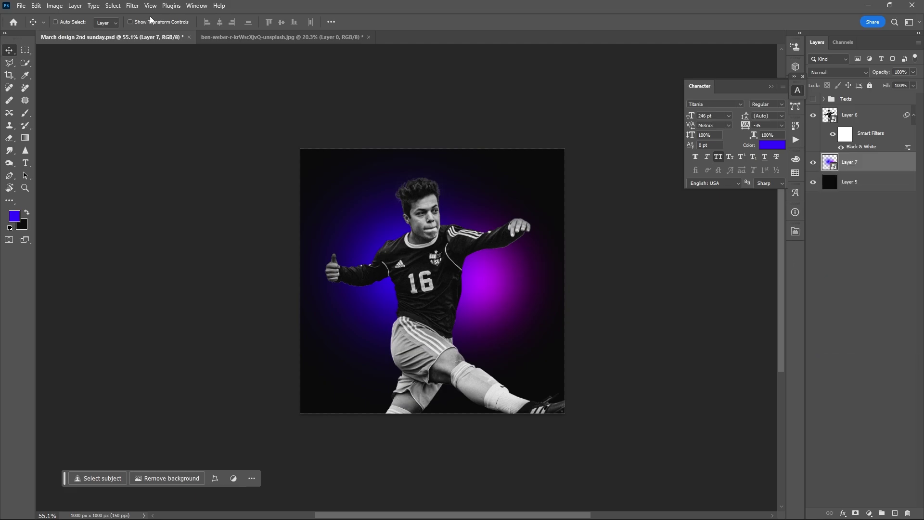
Apply a Gaussian Blur with radius 87 pixels to the glow layer.
{"action": "left_click", "coordinate": [133, 5]}
{"action": "left_click", "coordinate": [272, 169]}
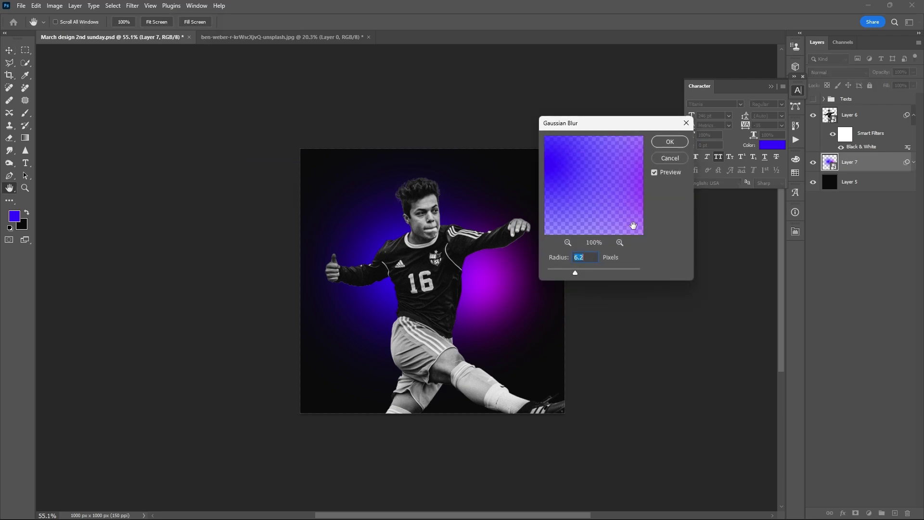
{"action": "left_click_drag", "start_coordinate": [567, 271], "coordinate": [614, 271]}
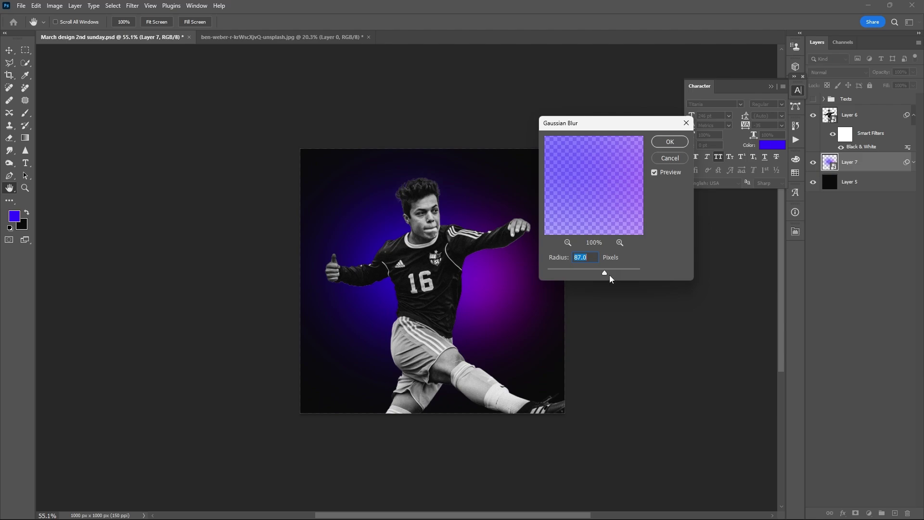
{"action": "key", "text": "Return"}
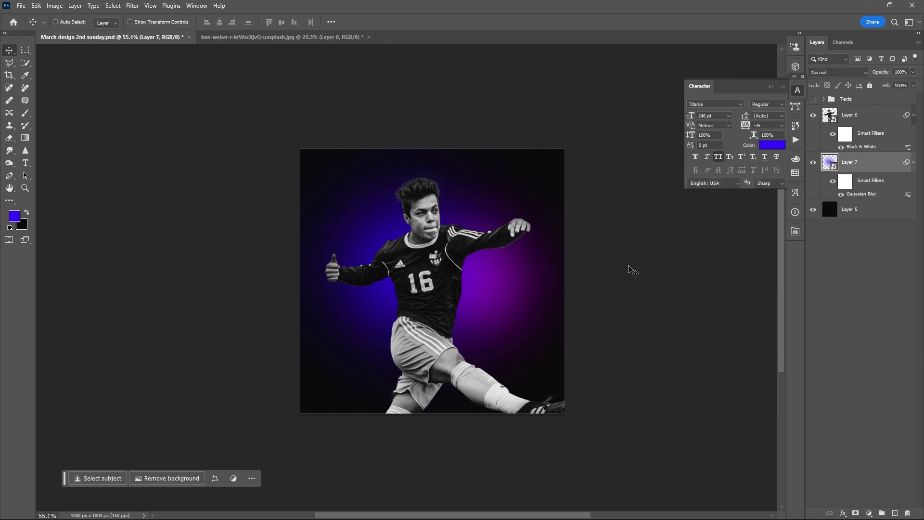
Scale the blurred glow layer down slightly.
{"action": "key", "text": "ctrl+t"}
{"action": "key", "text": "Return"}
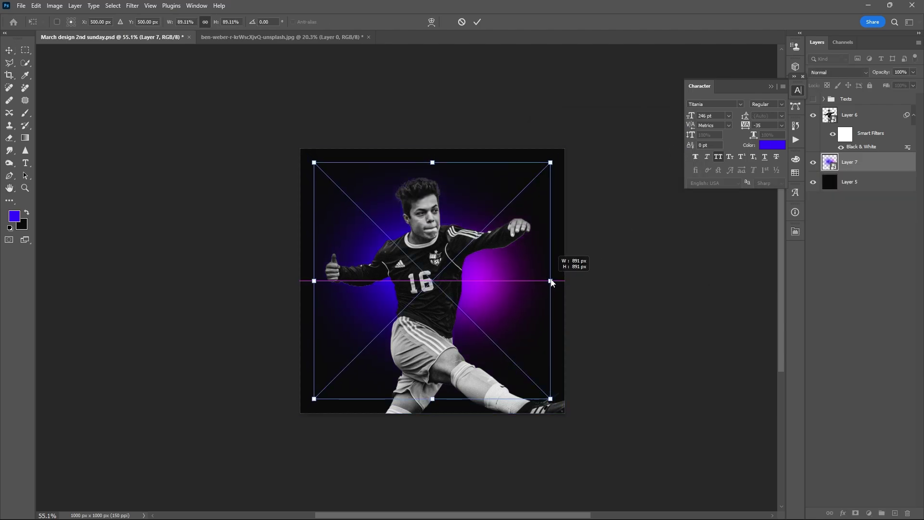
{"action": "key", "text": "Return"}
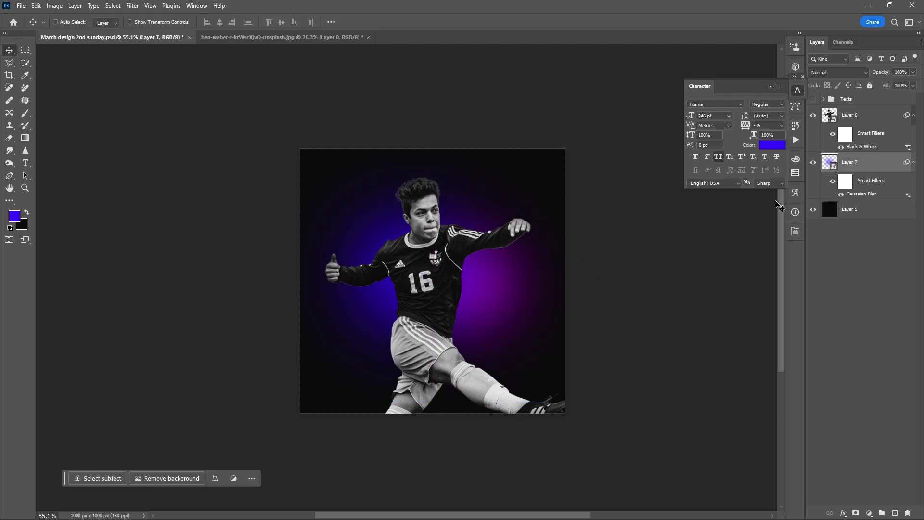
Add a layer clipped to the player and paint blue over its face, torso and legs.
{"action": "left_click", "coordinate": [892, 117]}
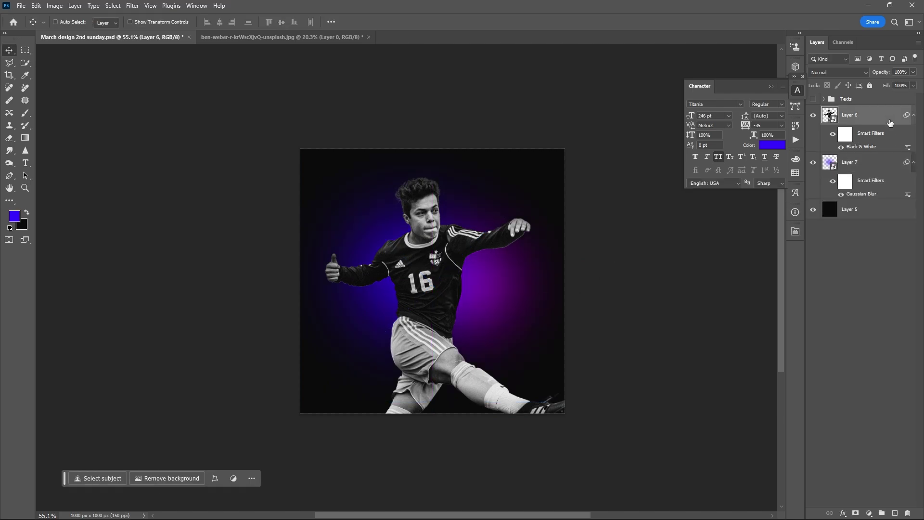
{"action": "left_click", "coordinate": [896, 512]}
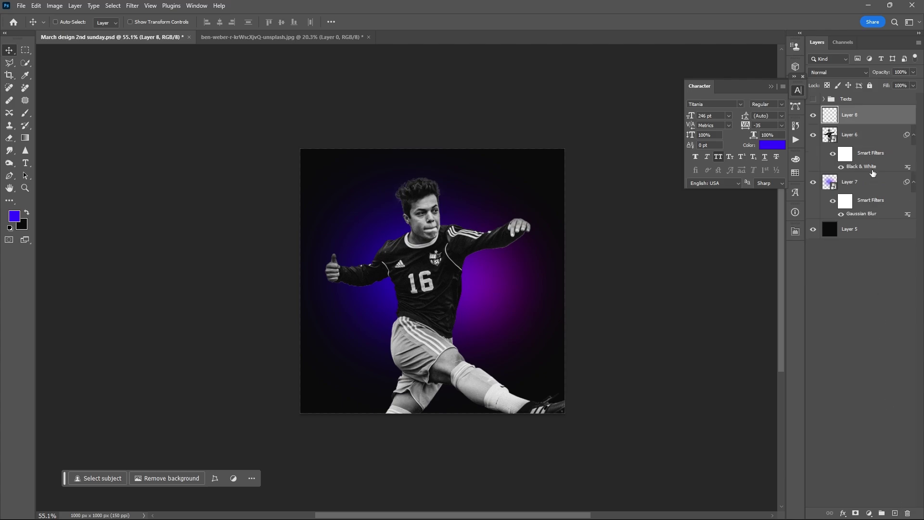
{"action": "left_click", "coordinate": [878, 124], "text": "alt"}
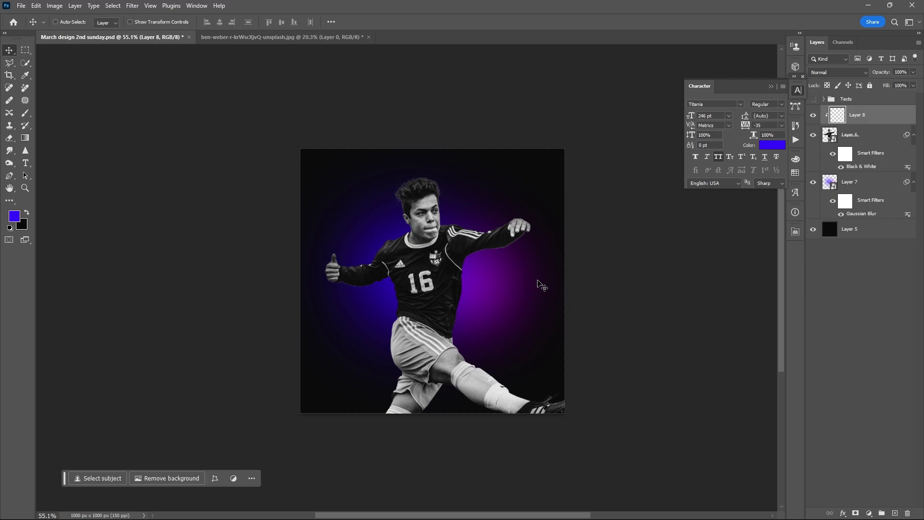
{"action": "key", "text": "b"}
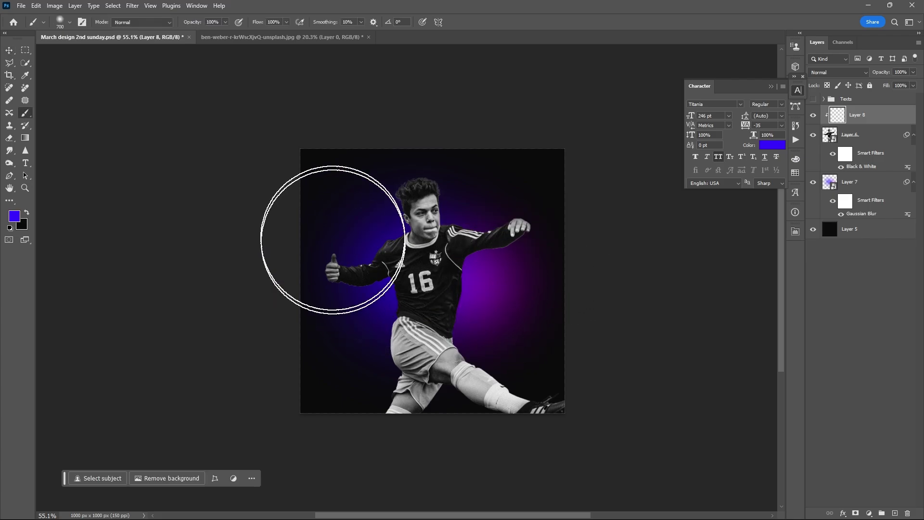
{"action": "left_click_drag", "start_coordinate": [326, 233], "coordinate": [365, 200]}
{"action": "left_click_drag", "start_coordinate": [323, 354], "coordinate": [321, 382]}
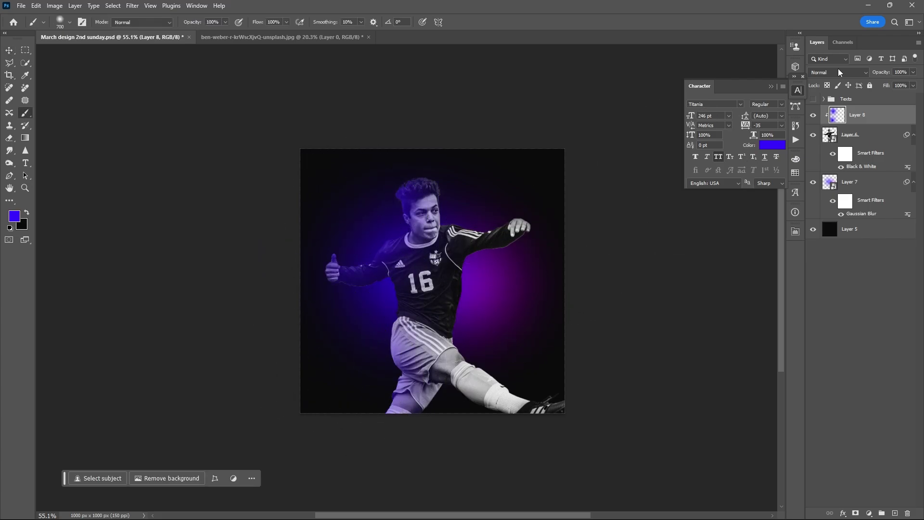
Set the blue tint layer to Soft Light at 80% opacity and add another empty layer.
{"action": "left_click", "coordinate": [839, 72]}
{"action": "left_click", "coordinate": [828, 212]}
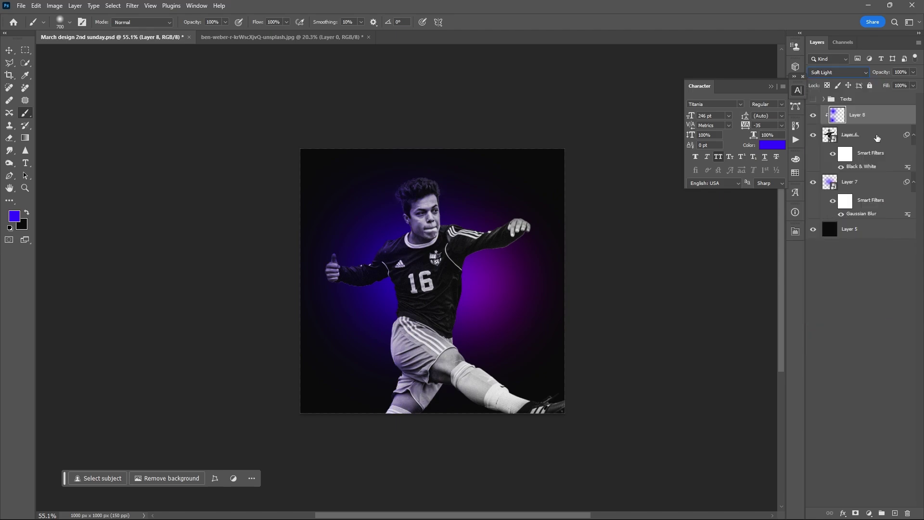
{"action": "left_click", "coordinate": [913, 73]}
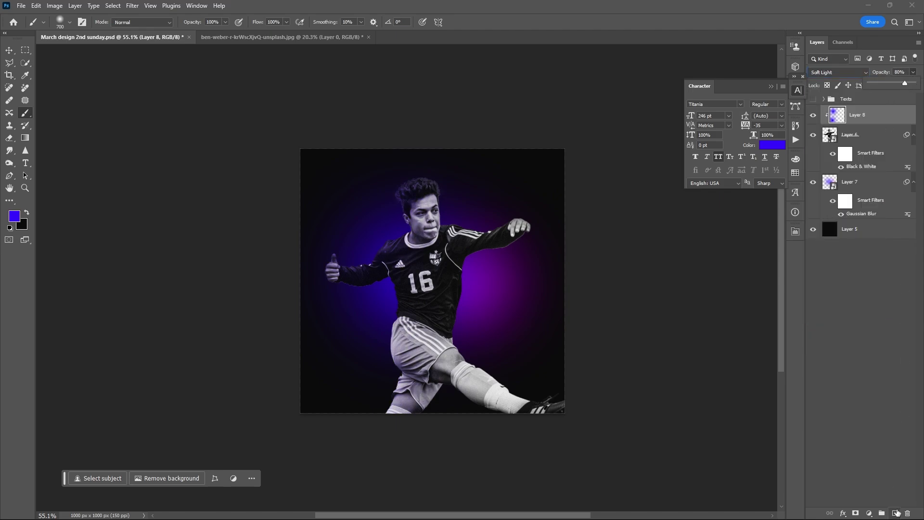
{"action": "left_click", "coordinate": [895, 513]}
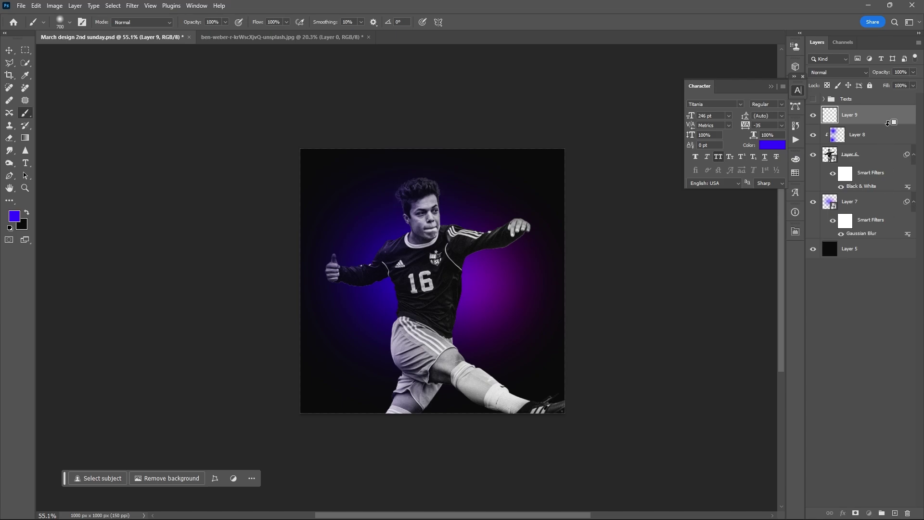
Clip the new layer and paint magenta over the player's leg, shoe and raised hand.
{"action": "left_click", "coordinate": [889, 125], "text": "alt"}
{"action": "left_click", "coordinate": [15, 218]}
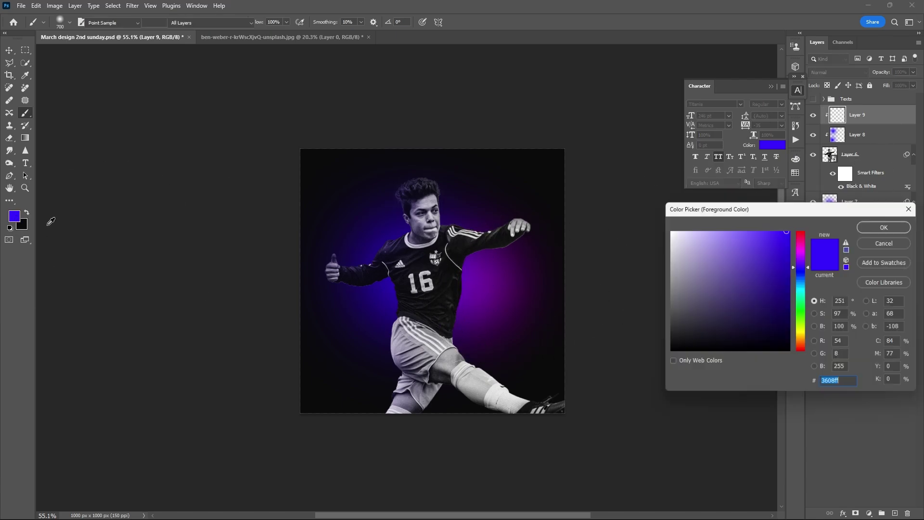
{"action": "left_click_drag", "start_coordinate": [813, 263], "coordinate": [809, 254]}
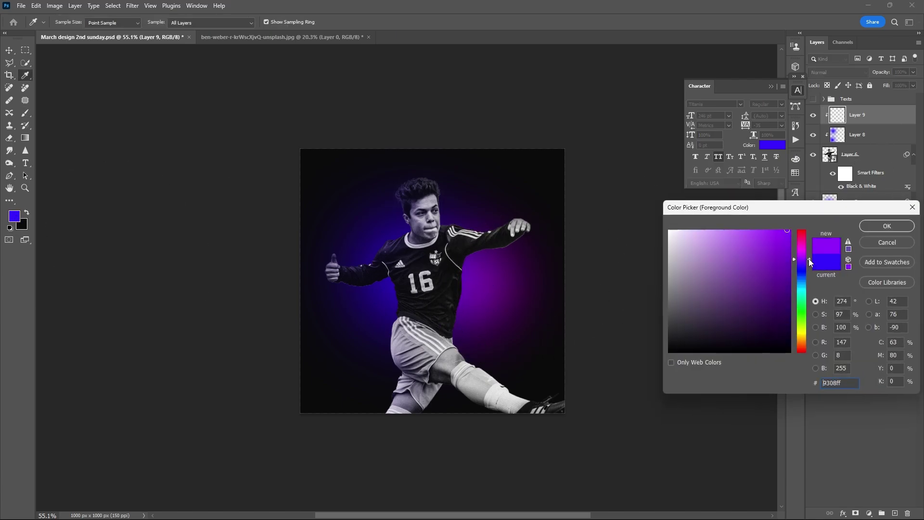
{"action": "left_click", "coordinate": [887, 226]}
{"action": "left_click_drag", "start_coordinate": [565, 342], "coordinate": [526, 200]}
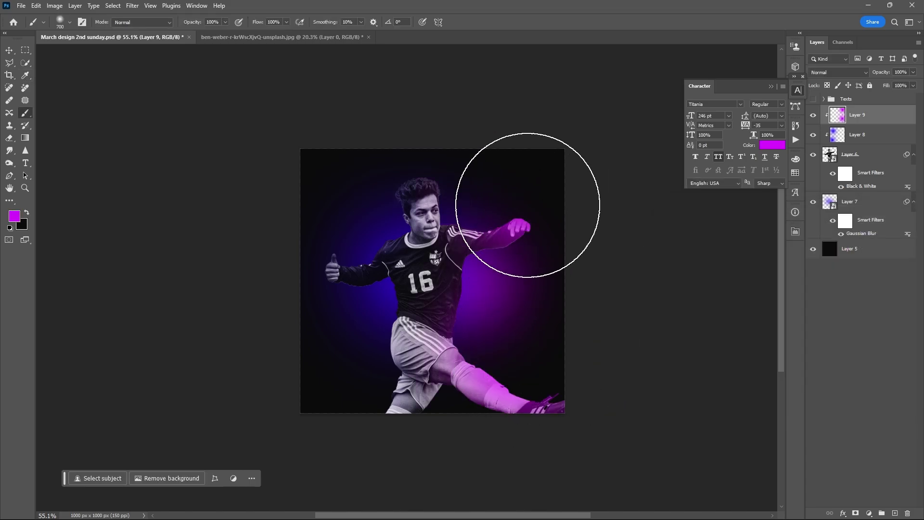
Blend the magenta layer as Soft Light at 15% opacity.
{"action": "left_click", "coordinate": [838, 72]}
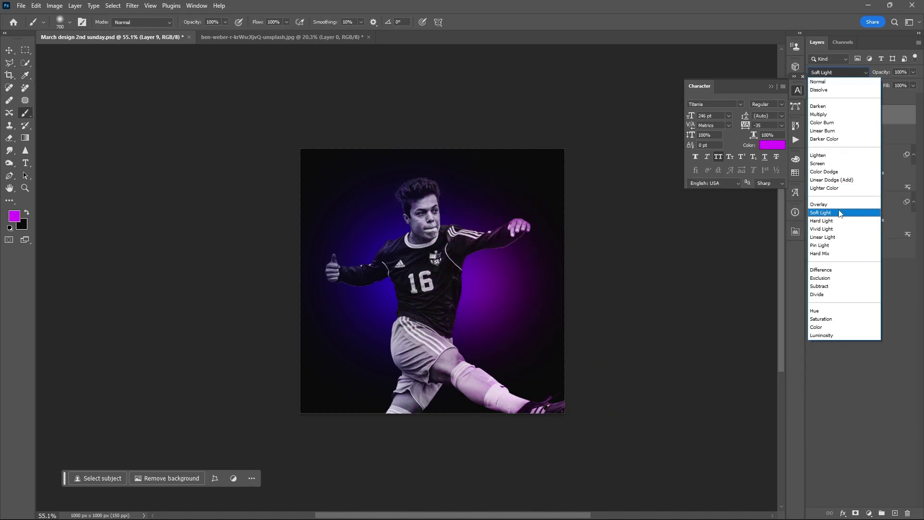
{"action": "left_click", "coordinate": [826, 208]}
{"action": "left_click", "coordinate": [913, 85]}
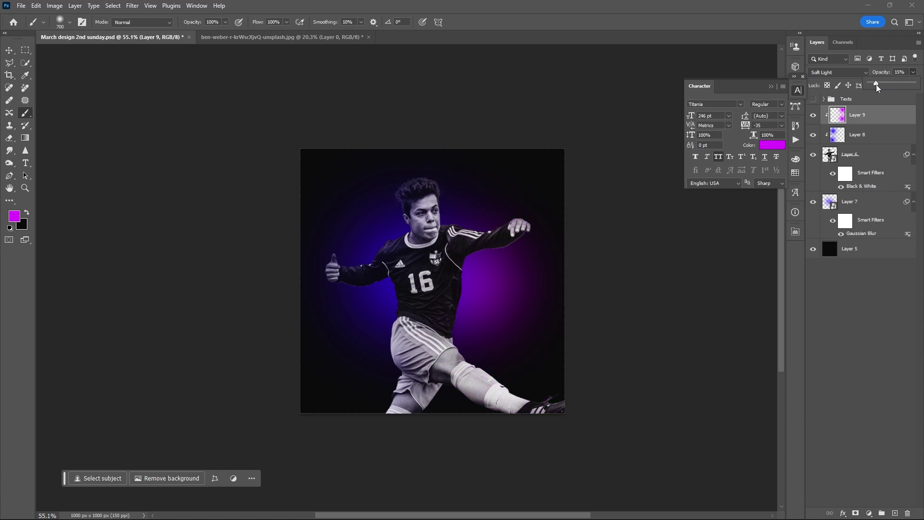
{"action": "left_click", "coordinate": [884, 159]}
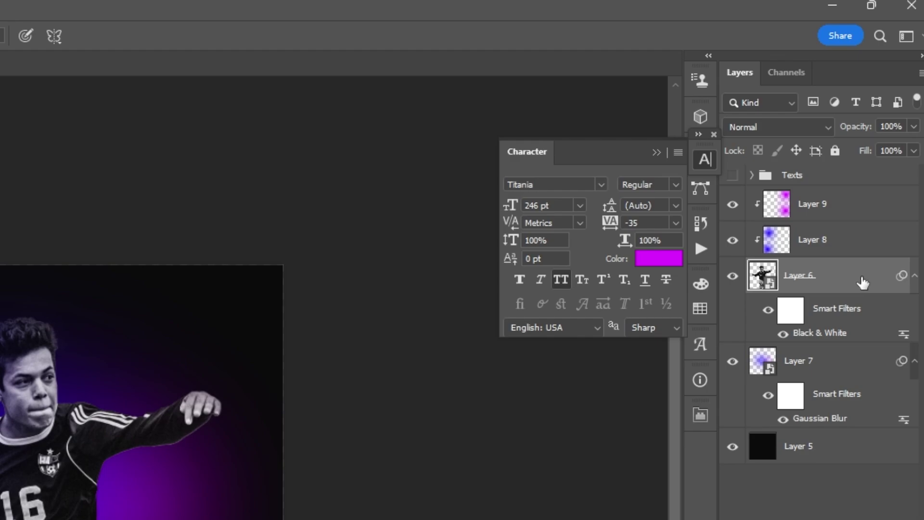
Duplicate Layer 6 and rename the original underneath to 'motion'.
{"action": "key", "text": "ctrl+j"}
{"action": "left_click", "coordinate": [861, 366]}
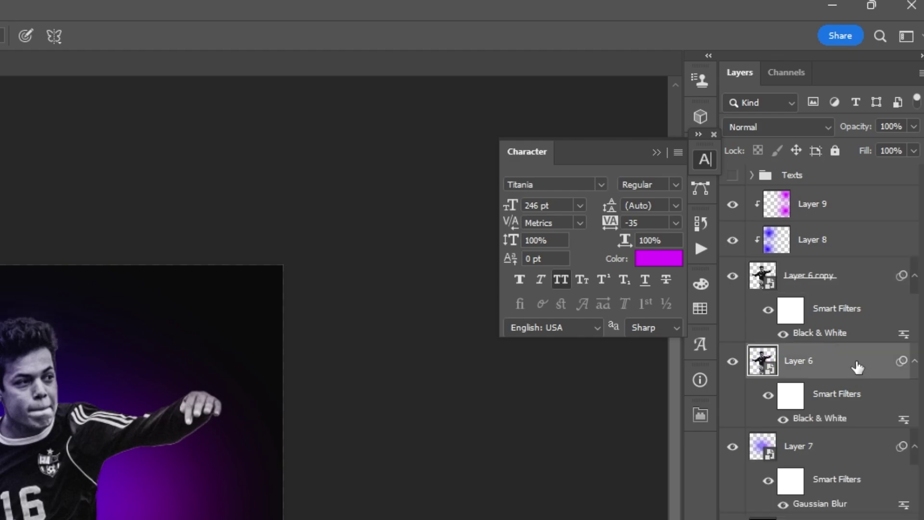
{"action": "double_click", "coordinate": [807, 362]}
{"action": "type", "text": "motion"}
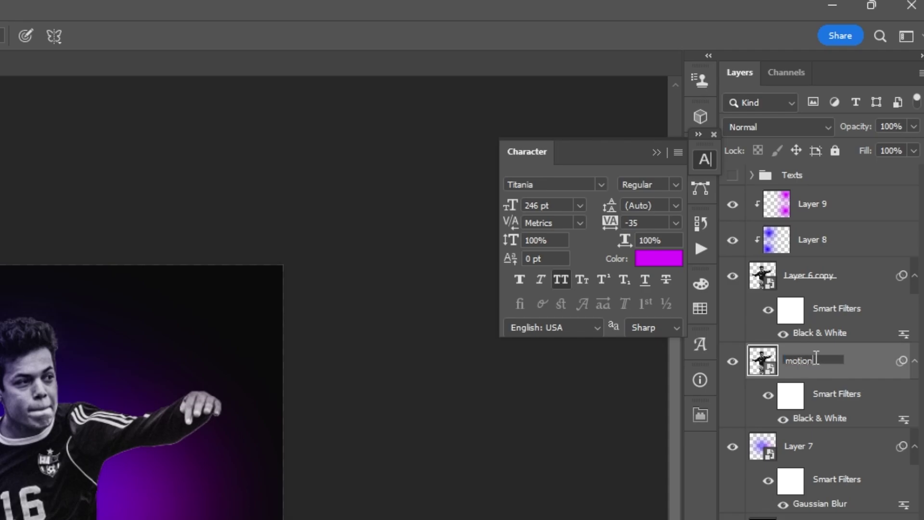
{"action": "key", "text": "Return"}
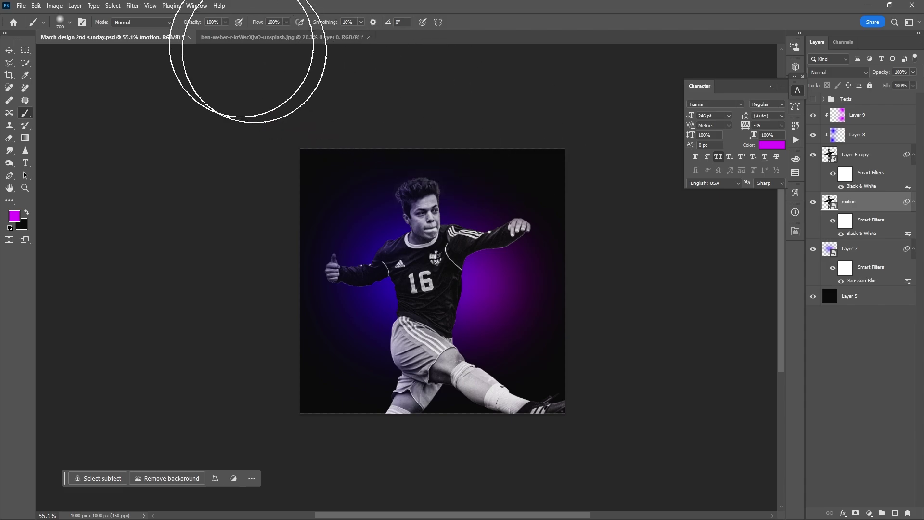
Apply a Motion Blur with about 412 pixels distance to the motion layer.
{"action": "left_click", "coordinate": [136, 5]}
{"action": "mouse_move", "coordinate": [178, 130]}
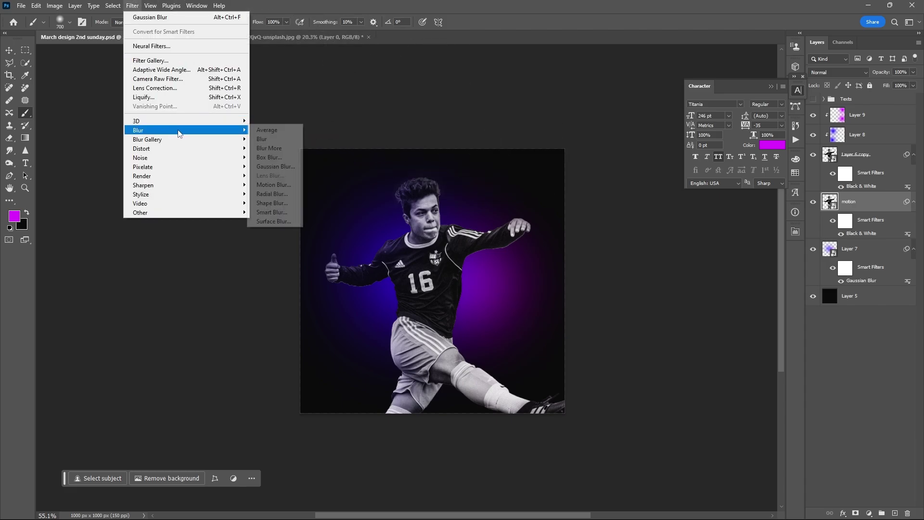
{"action": "left_click", "coordinate": [272, 185]}
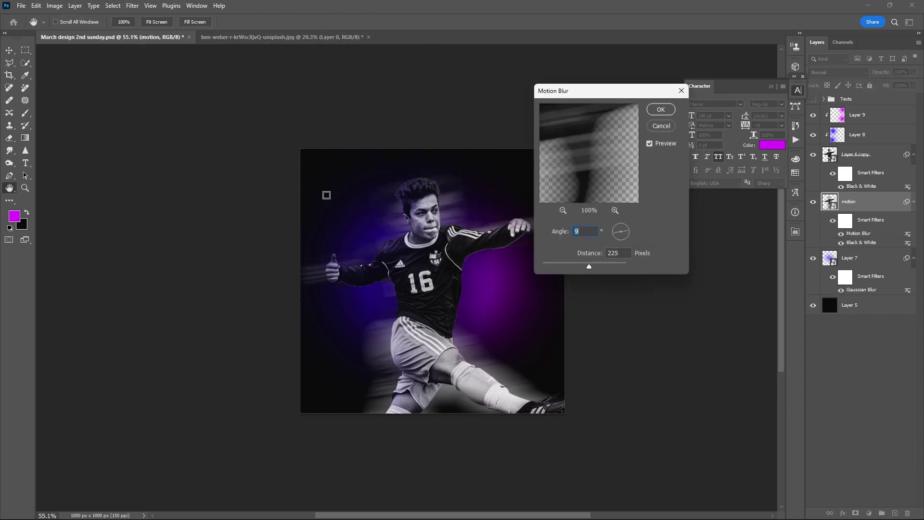
{"action": "left_click_drag", "start_coordinate": [598, 267], "coordinate": [596, 266]}
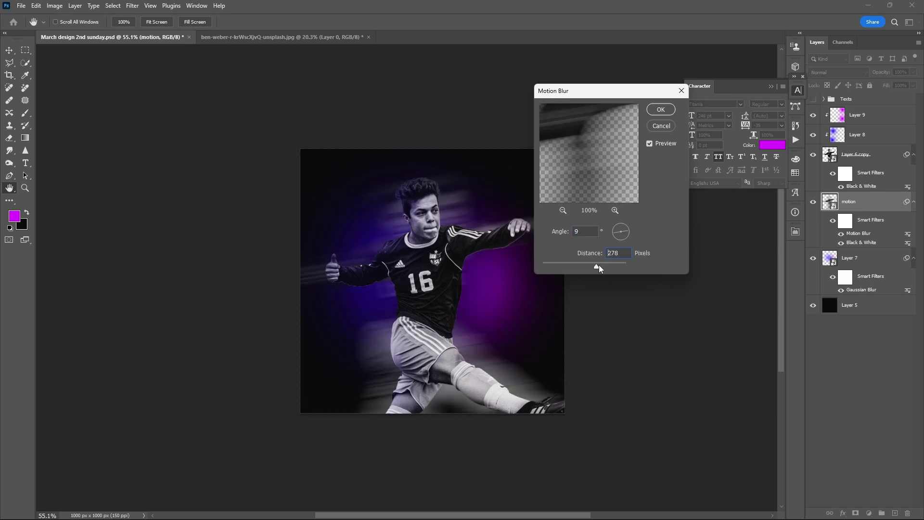
{"action": "left_click_drag", "start_coordinate": [599, 269], "coordinate": [602, 270]}
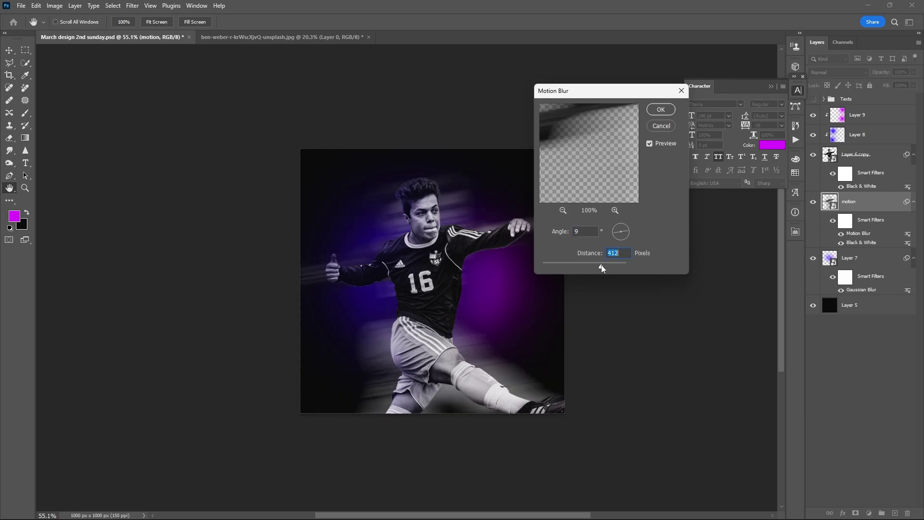
{"action": "left_click", "coordinate": [668, 111]}
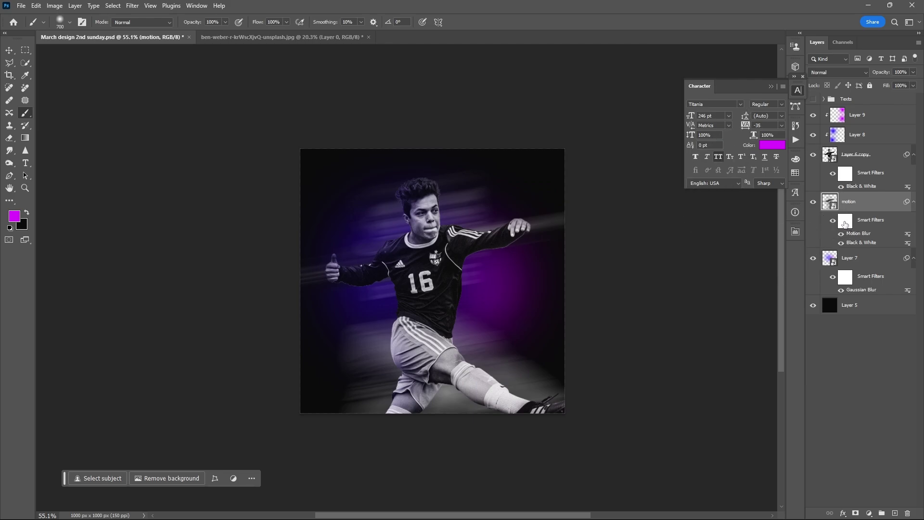
Paint black on the motion blur's filter mask around the arms and background to hide most streaks.
{"action": "left_click", "coordinate": [844, 224]}
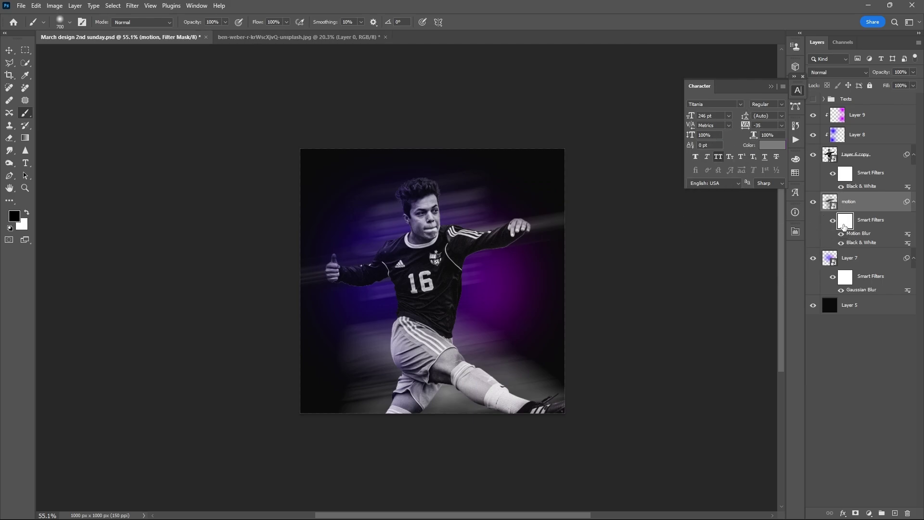
{"action": "key", "text": "bracketleft"}
{"action": "key", "text": "bracketleft"}
{"action": "key", "text": "bracketleft"}
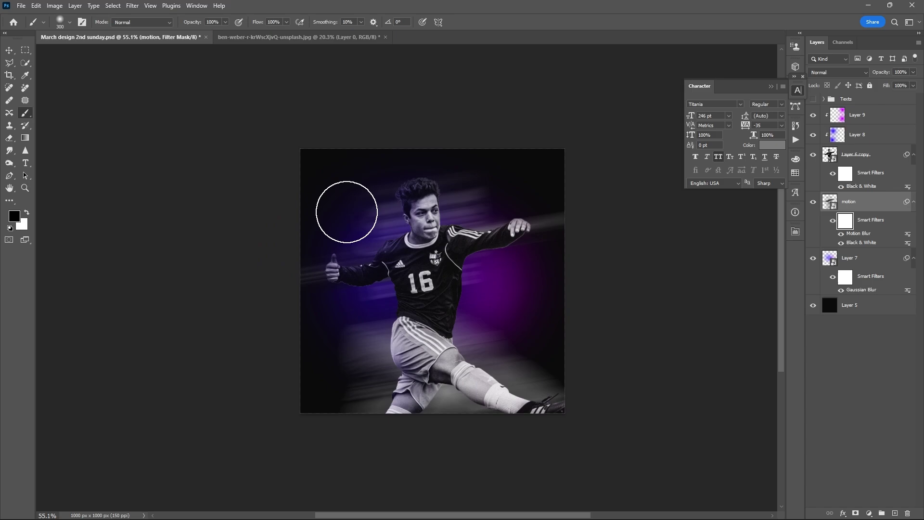
{"action": "left_click_drag", "start_coordinate": [339, 206], "coordinate": [320, 355]}
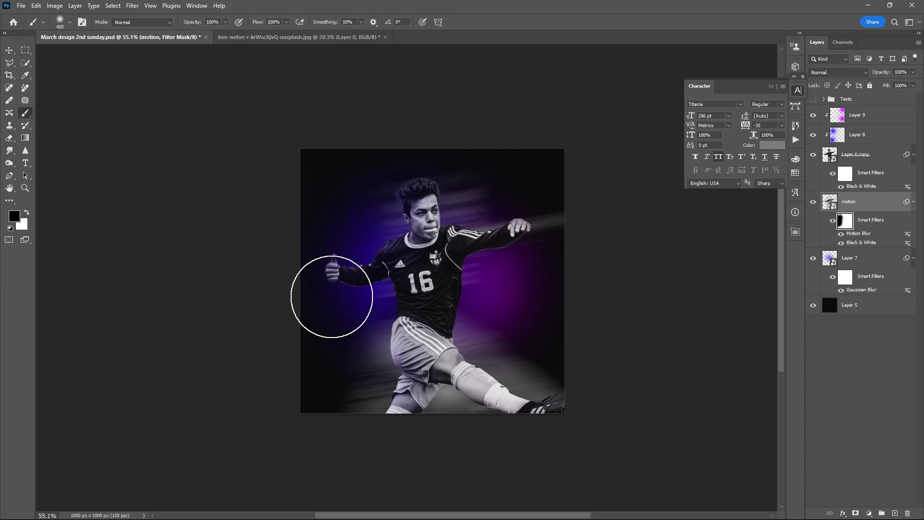
{"action": "left_click_drag", "start_coordinate": [354, 222], "coordinate": [339, 262]}
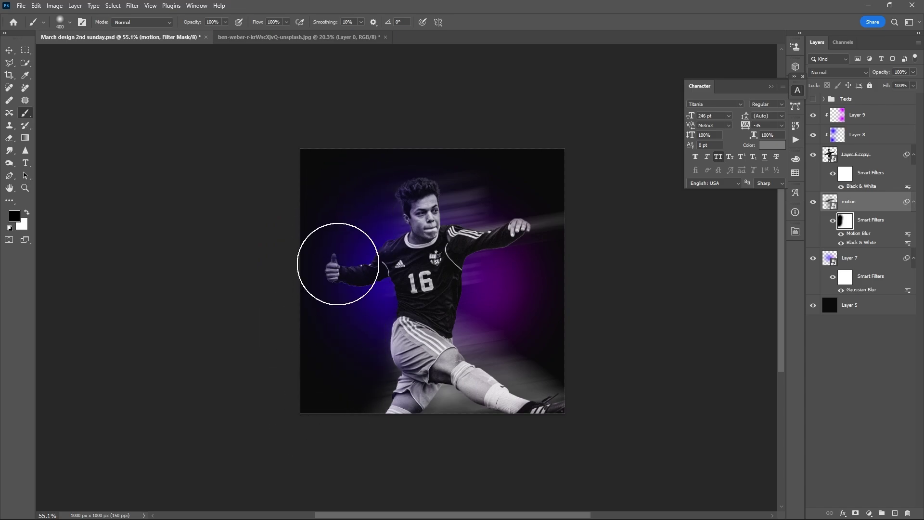
{"action": "mouse_move", "coordinate": [544, 317]}
{"action": "left_mouse_down"}
{"action": "mouse_move", "coordinate": [516, 305]}
{"action": "mouse_move", "coordinate": [582, 166]}
{"action": "mouse_move", "coordinate": [547, 200]}
{"action": "mouse_move", "coordinate": [478, 146]}
{"action": "left_mouse_up"}
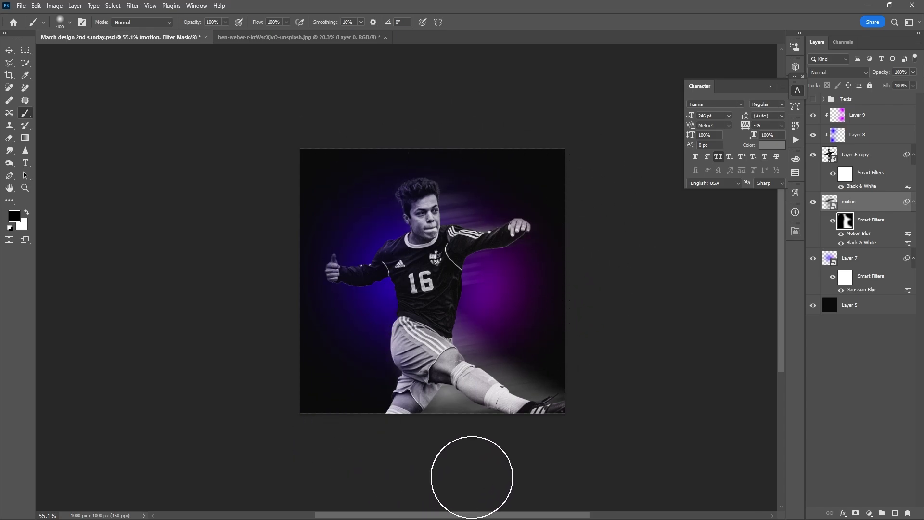
{"action": "key", "text": "bracketleft"}
{"action": "key", "text": "bracketleft"}
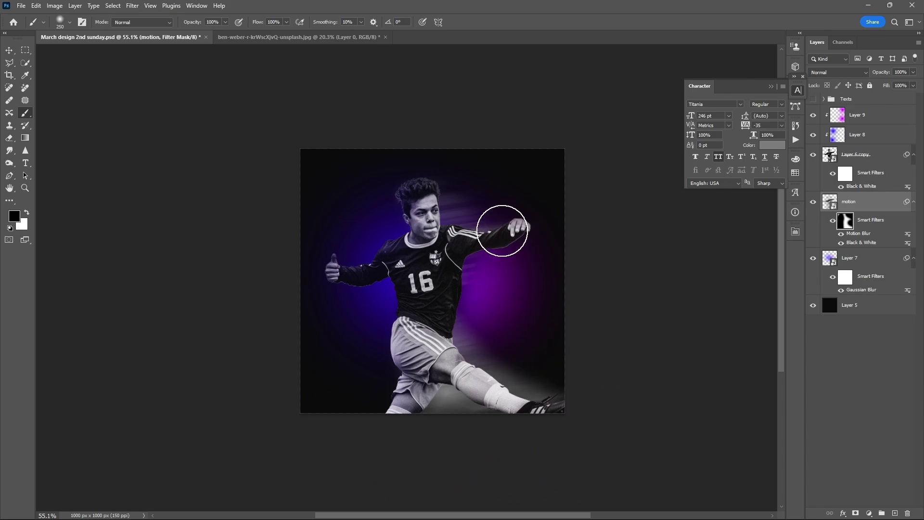
{"action": "right_click", "coordinate": [509, 172]}
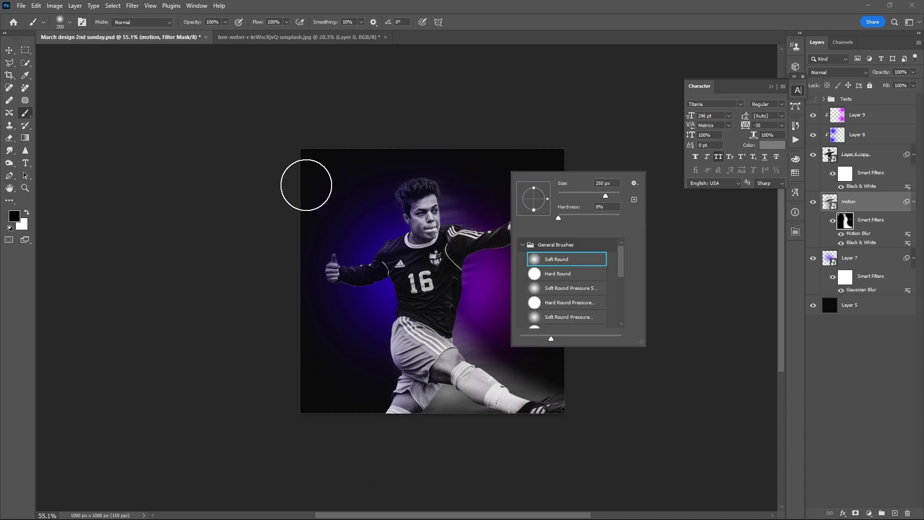
{"action": "key", "text": "v"}
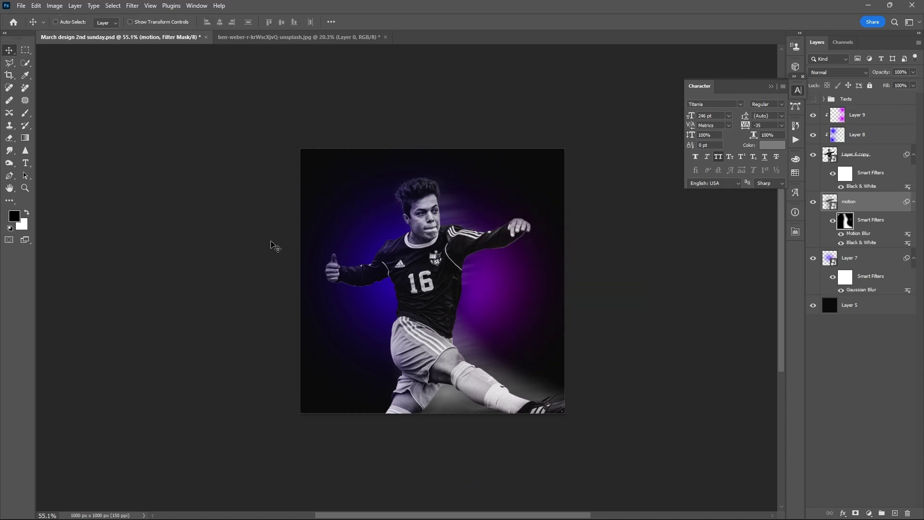
Group Layer 9 down to motion into a group named 'Player'.
{"action": "left_click", "coordinate": [881, 120], "text": "shift"}
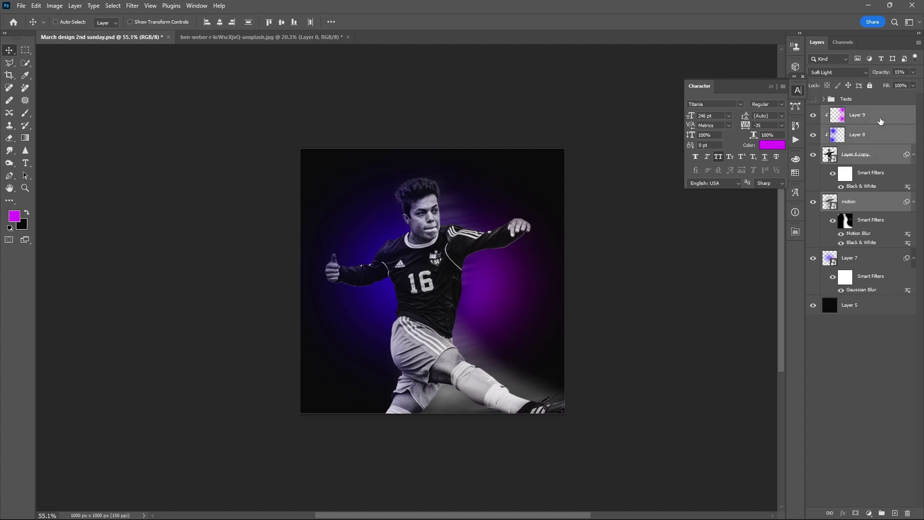
{"action": "key", "text": "ctrl+g"}
{"action": "double_click", "coordinate": [851, 112]}
{"action": "type", "text": "Playe"}
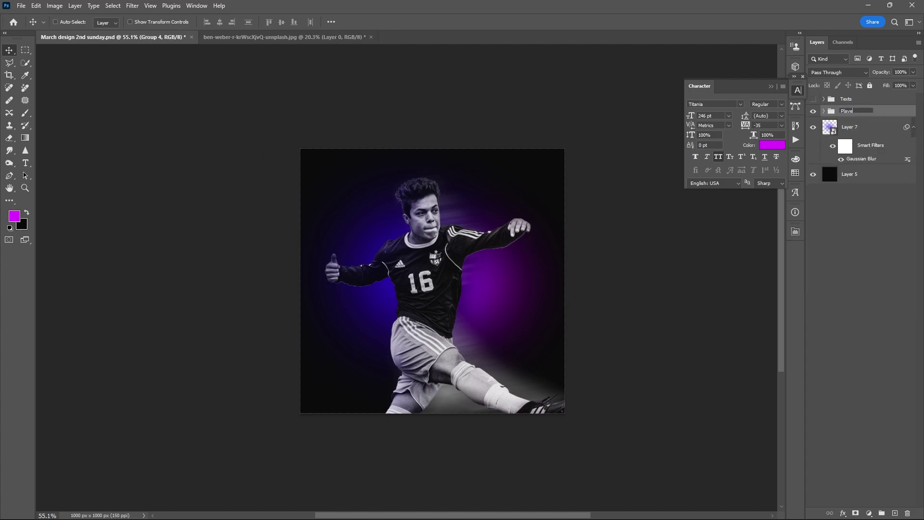
{"action": "type", "text": "r"}
{"action": "key", "text": "Return"}
Scale the Player group down to about 89%.
{"action": "key", "text": "ctrl+t"}
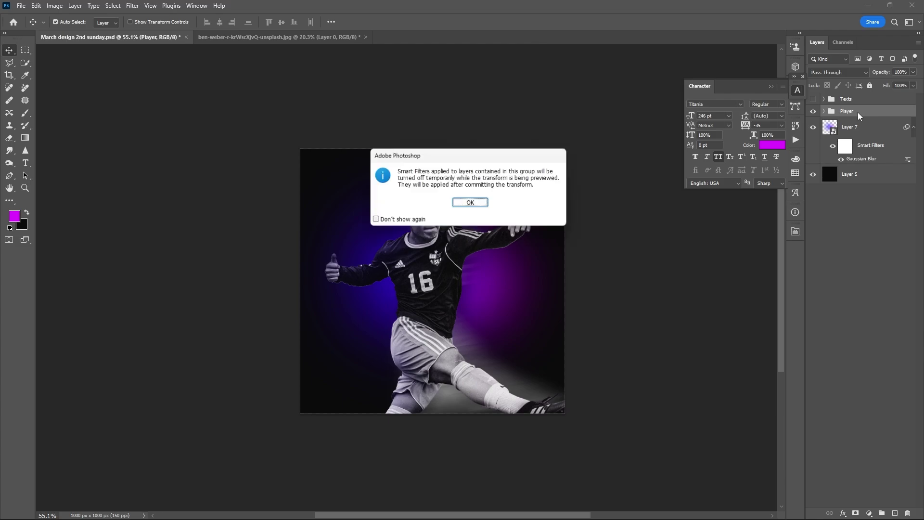
{"action": "left_click", "coordinate": [470, 202]}
{"action": "mouse_move", "coordinate": [577, 150]}
{"action": "left_mouse_down"}
{"action": "mouse_move", "coordinate": [561, 164]}
{"action": "mouse_move", "coordinate": [568, 157]}
{"action": "left_mouse_up"}
{"action": "key", "text": "Return"}
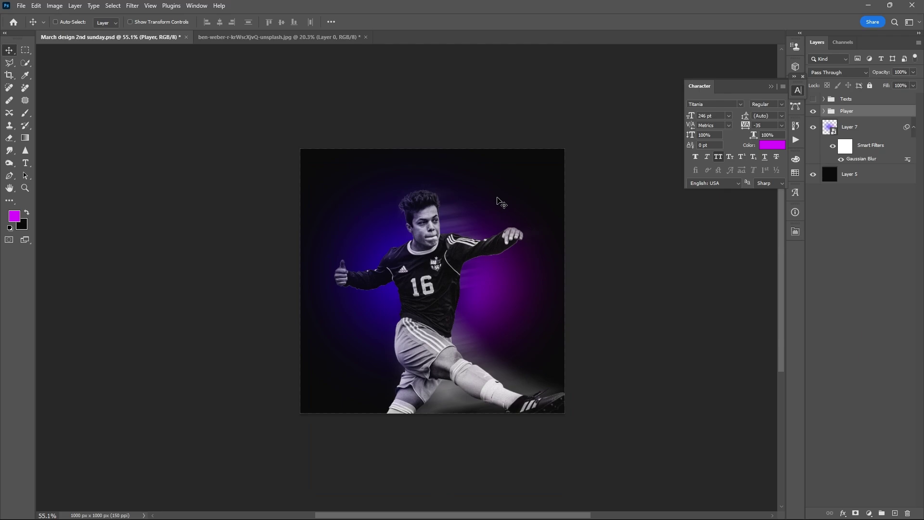
Add a near-white 90 pt 'STRIKER' title across the top of the poster.
{"action": "key", "text": "t"}
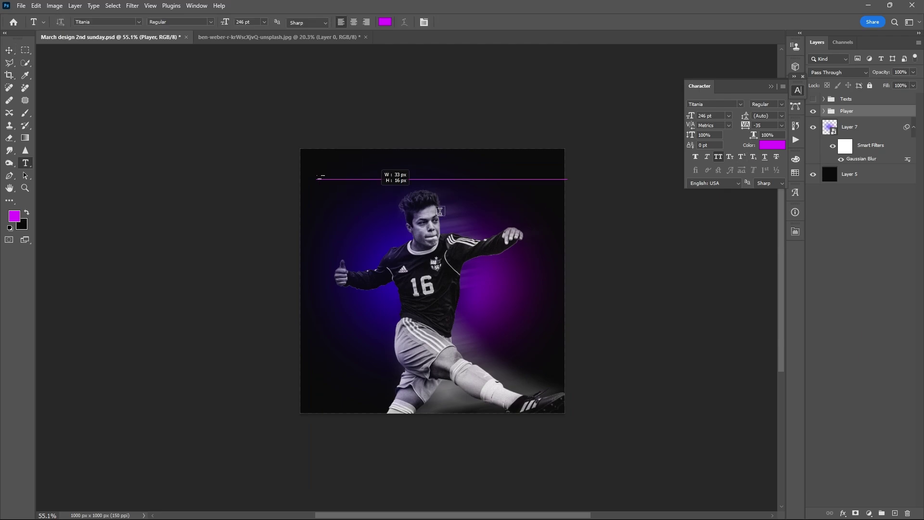
{"action": "left_click_drag", "start_coordinate": [320, 177], "coordinate": [541, 254]}
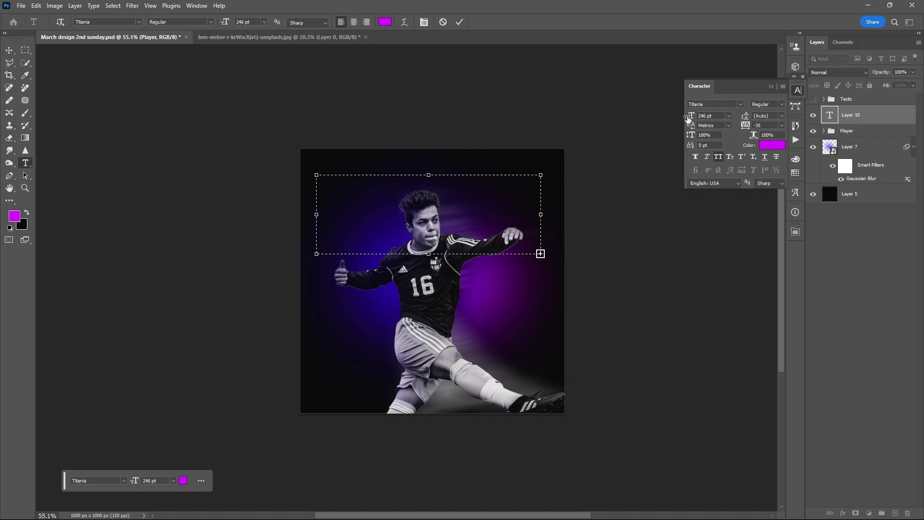
{"action": "type", "text": "STRIKER"}
{"action": "key", "text": "ctrl+a"}
{"action": "left_click", "coordinate": [706, 116]}
{"action": "type", "text": "90"}
{"action": "key", "text": "Return"}
{"action": "left_click", "coordinate": [773, 145]}
{"action": "left_click_drag", "start_coordinate": [684, 240], "coordinate": [659, 238]}
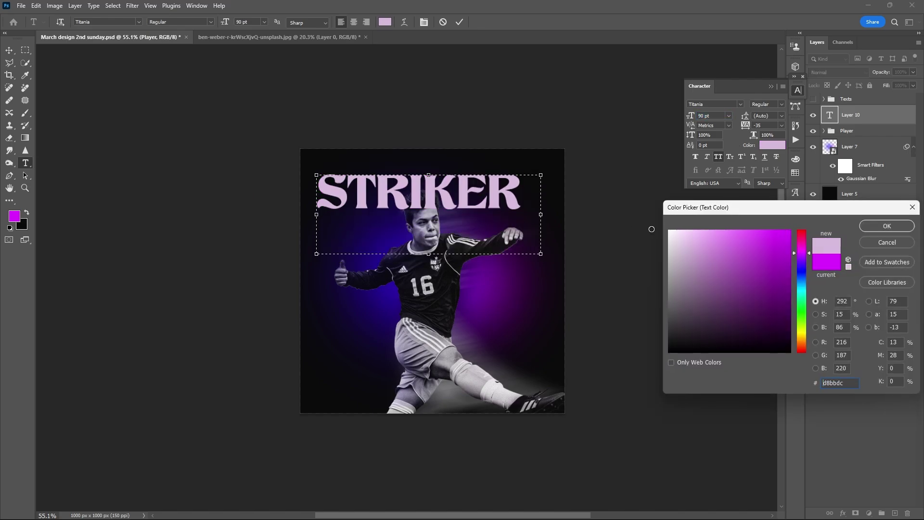
{"action": "left_click", "coordinate": [861, 225]}
{"action": "key", "text": "ctrl+Return"}
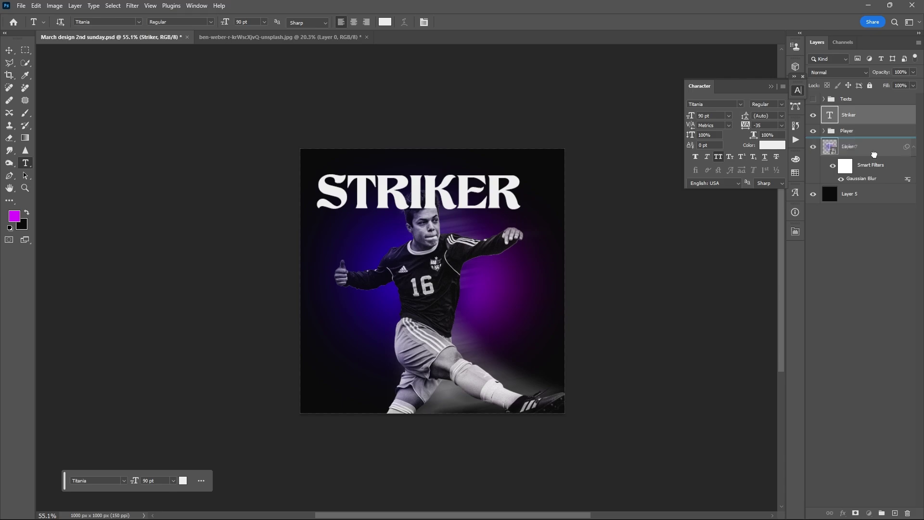
Lock the Player group in the Layers panel.
{"action": "key", "text": "v"}
{"action": "left_click", "coordinate": [824, 111]}
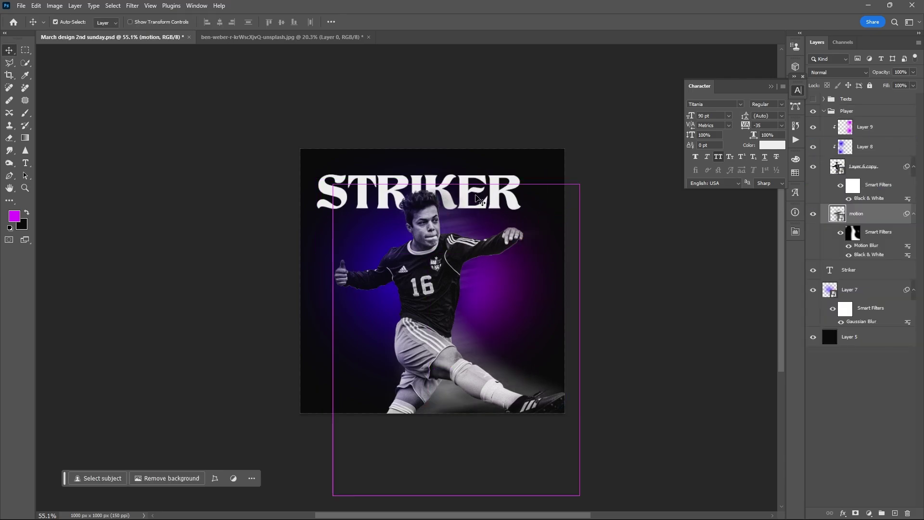
{"action": "left_click", "coordinate": [871, 86]}
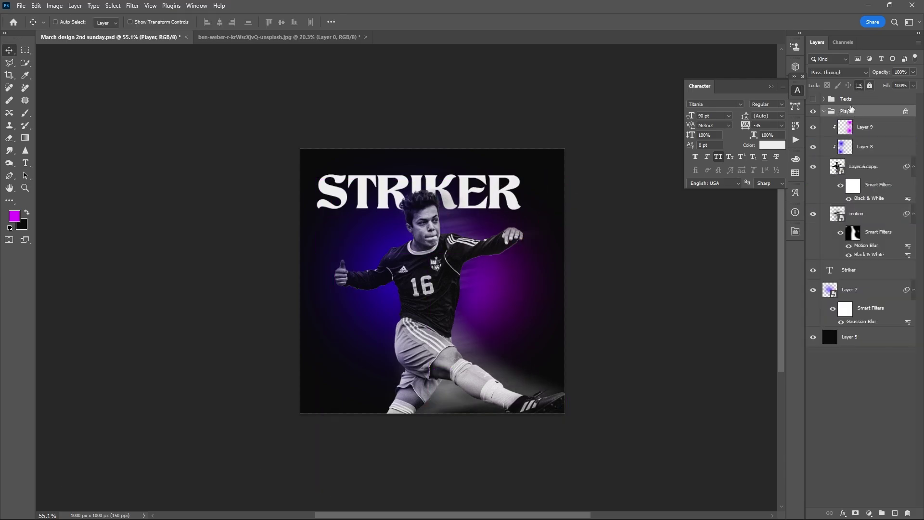
{"action": "left_click", "coordinate": [824, 112]}
Scale the STRIKER title to about 110% and nudge it slightly down and right.
{"action": "left_click", "coordinate": [879, 134]}
{"action": "key", "text": "ctrl+t"}
{"action": "left_click_drag", "start_coordinate": [541, 255], "coordinate": [564, 263]}
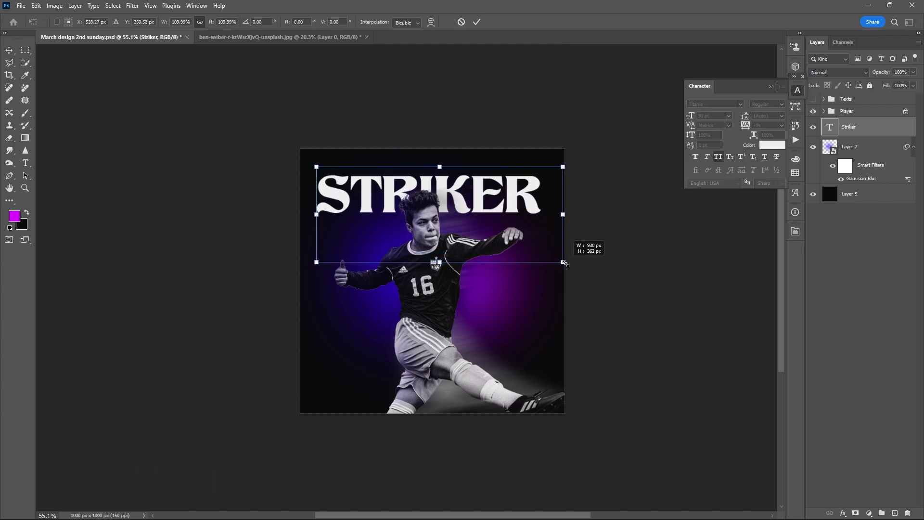
{"action": "mouse_move", "coordinate": [512, 230]}
{"action": "left_mouse_down"}
{"action": "mouse_move", "coordinate": [516, 239]}
{"action": "mouse_move", "coordinate": [514, 227]}
{"action": "left_mouse_up"}
{"action": "key", "text": "Return"}
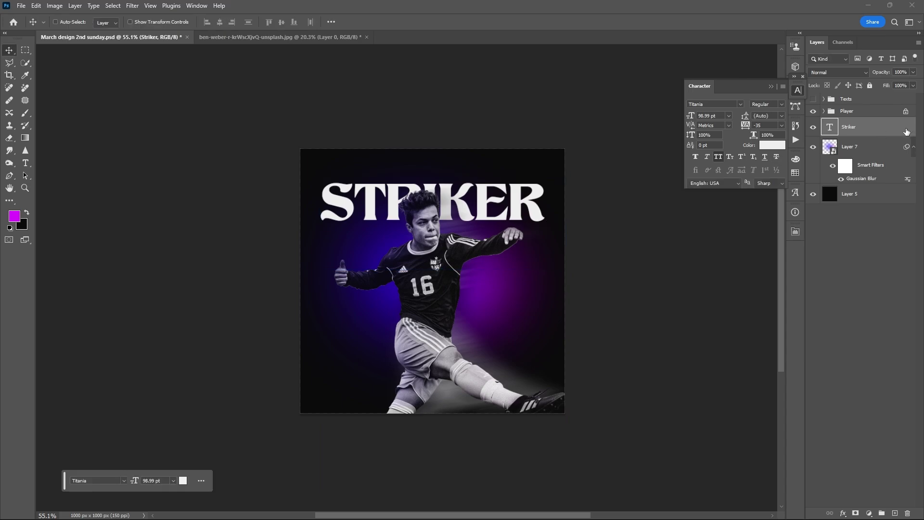
Give the STRIKER layer 0% fill opacity and a thin stroke outline.
{"action": "double_click", "coordinate": [906, 130]}
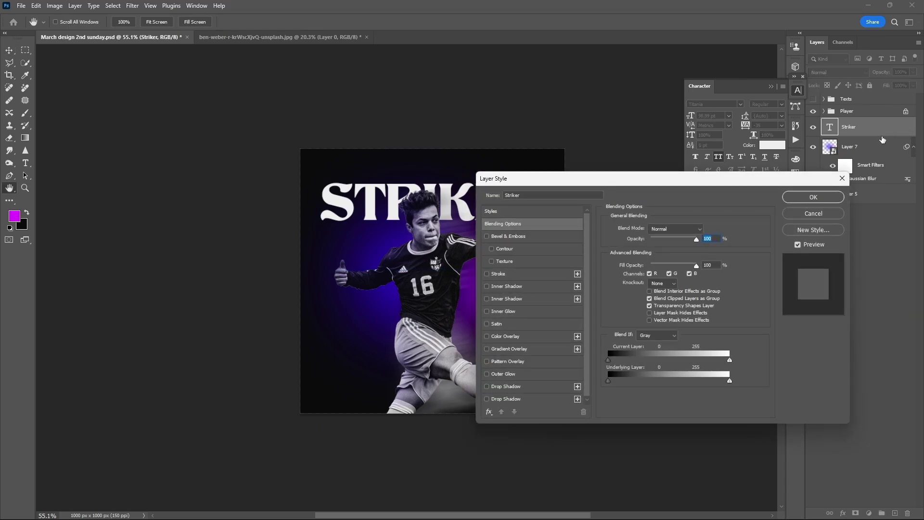
{"action": "left_click_drag", "start_coordinate": [699, 268], "coordinate": [621, 268]}
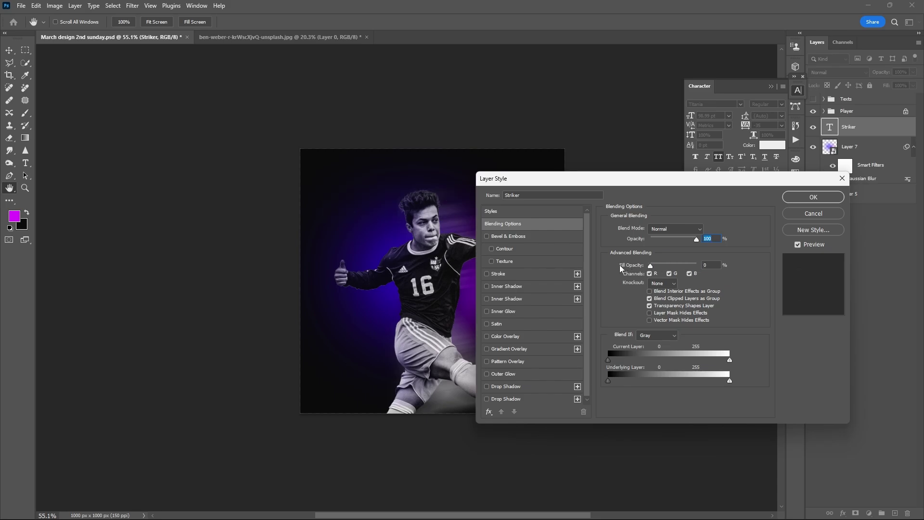
{"action": "left_click", "coordinate": [487, 274]}
{"action": "left_click", "coordinate": [525, 278]}
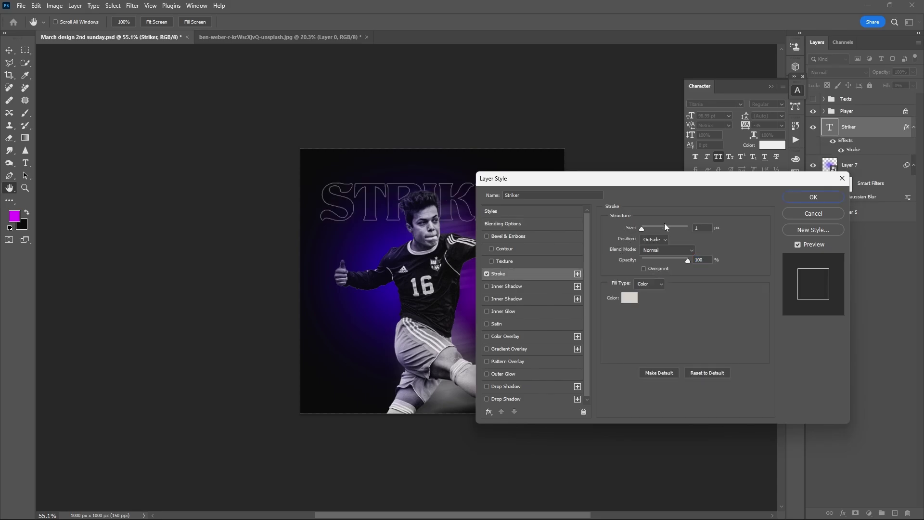
{"action": "left_click", "coordinate": [814, 198]}
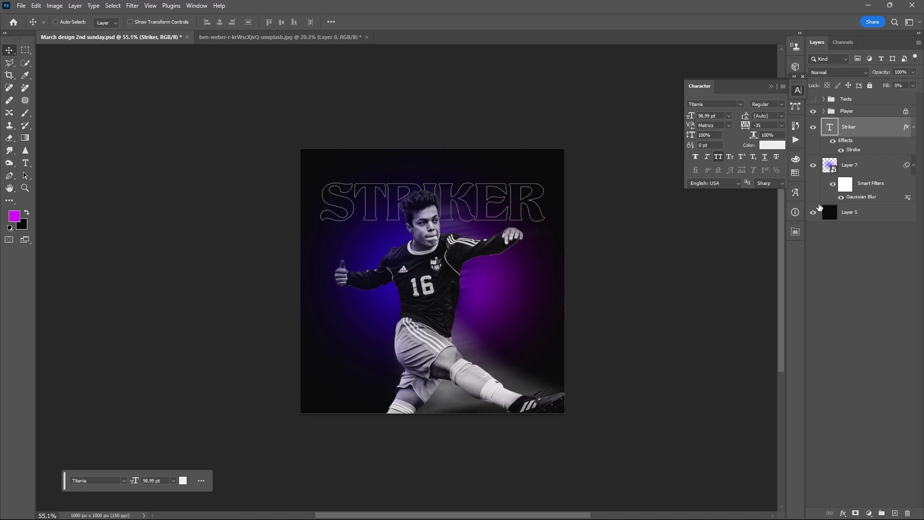
Add a small 'THE PHOTOSHOP LAB' heading line above the STRIKER title.
{"action": "key", "text": "t"}
{"action": "left_click_drag", "start_coordinate": [329, 163], "coordinate": [539, 179]}
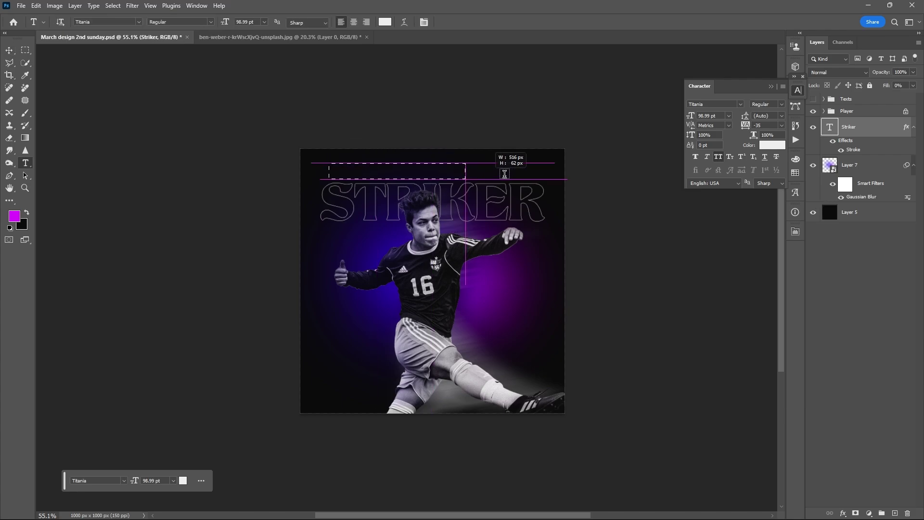
{"action": "type", "text": "THE PHOTOSHOP LAB"}
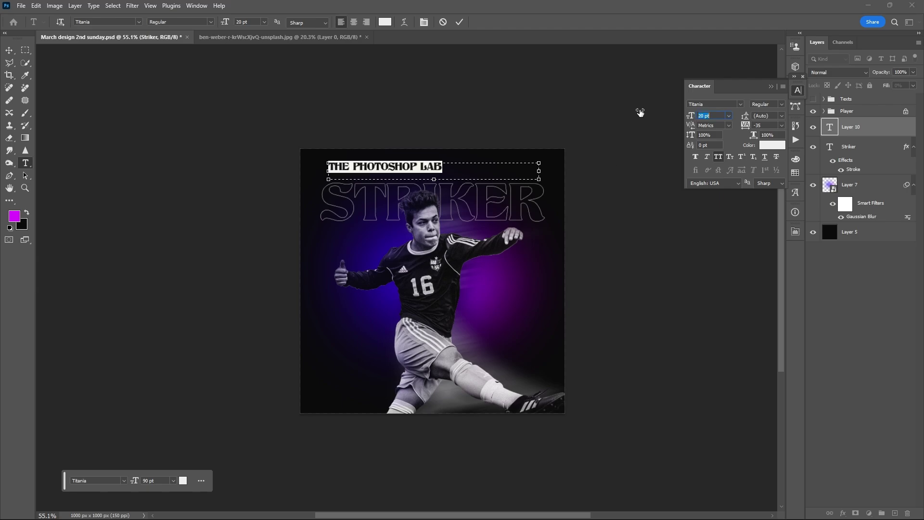
{"action": "type", "text": "11"}
{"action": "left_click_drag", "start_coordinate": [434, 179], "coordinate": [432, 172]}
{"action": "left_click", "coordinate": [289, 279]}
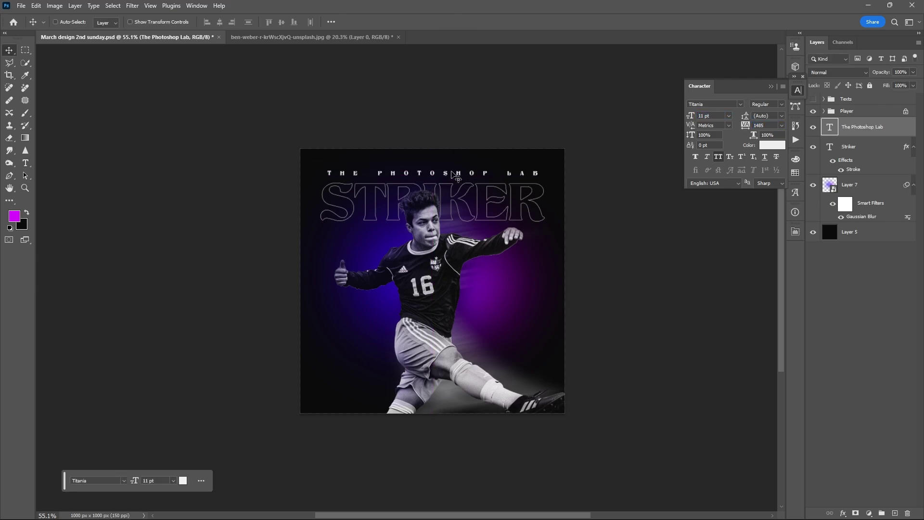
Create a large 'Goal' text box at the bottom in Sansilk at 363 pt.
{"action": "left_click_drag", "start_coordinate": [273, 281], "coordinate": [592, 407]}
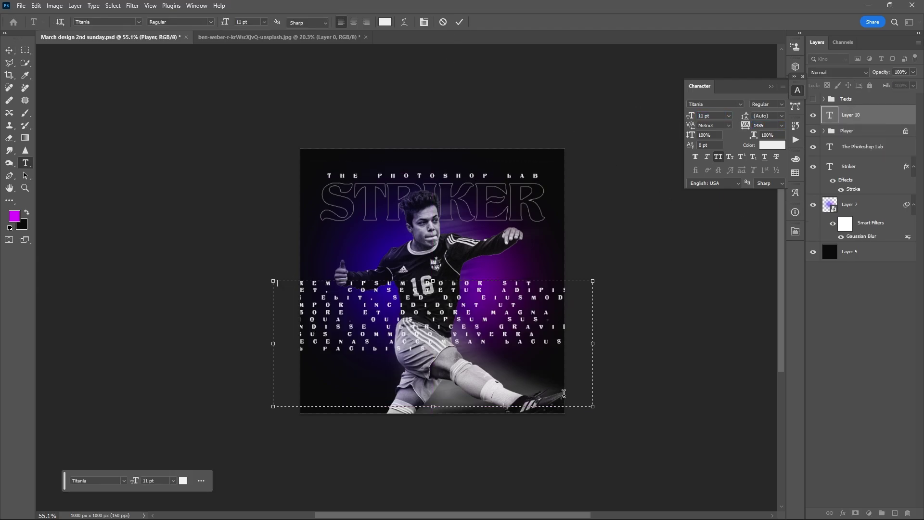
{"action": "left_click", "coordinate": [741, 105]}
{"action": "left_click", "coordinate": [779, 117]}
{"action": "left_click", "coordinate": [722, 280]}
{"action": "type", "text": "Goal"}
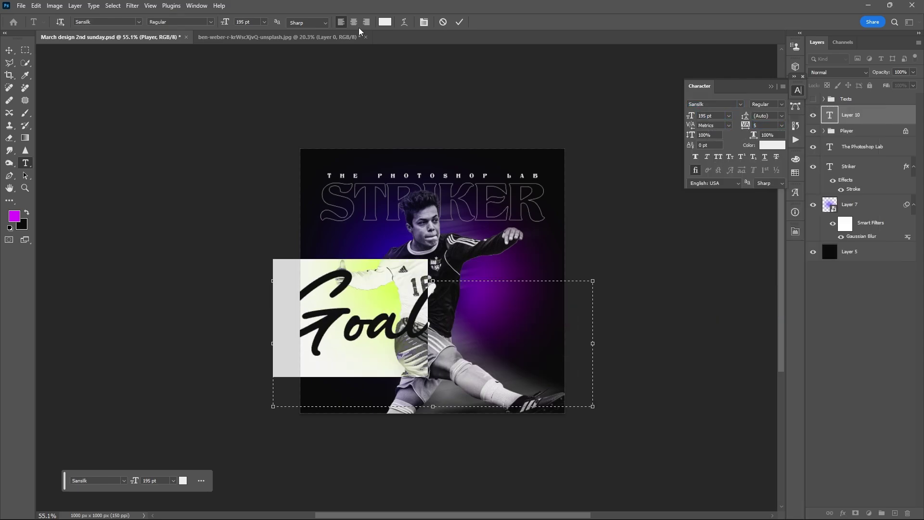
{"action": "left_click_drag", "start_coordinate": [692, 115], "coordinate": [705, 114]}
{"action": "key", "text": "ctrl+Return"}
{"action": "key", "text": "v"}
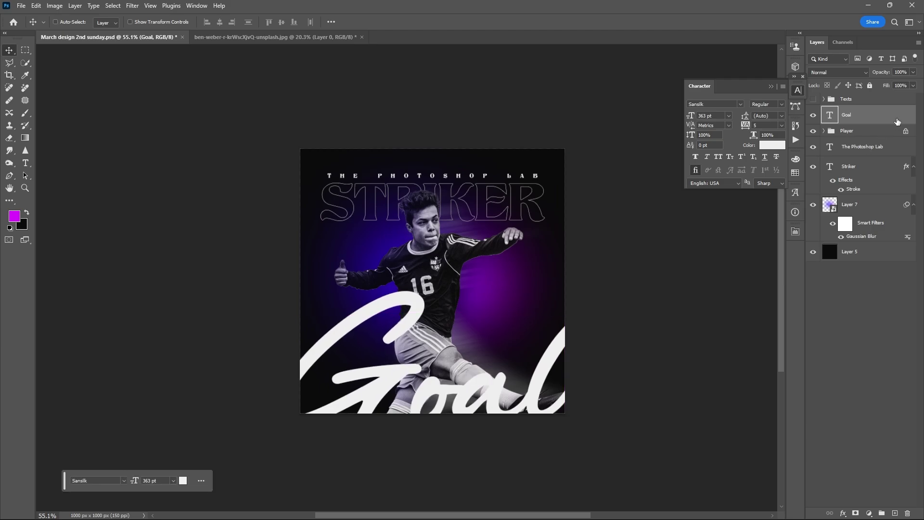
Convert the Goal text to a smart object and apply a Gaussian Blur of about 5 px.
{"action": "left_click", "coordinate": [133, 6]}
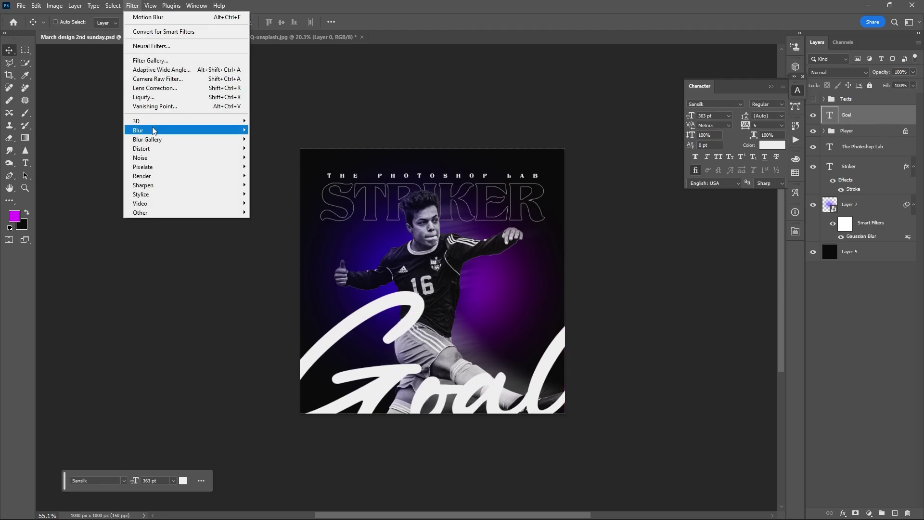
{"action": "left_click", "coordinate": [291, 168]}
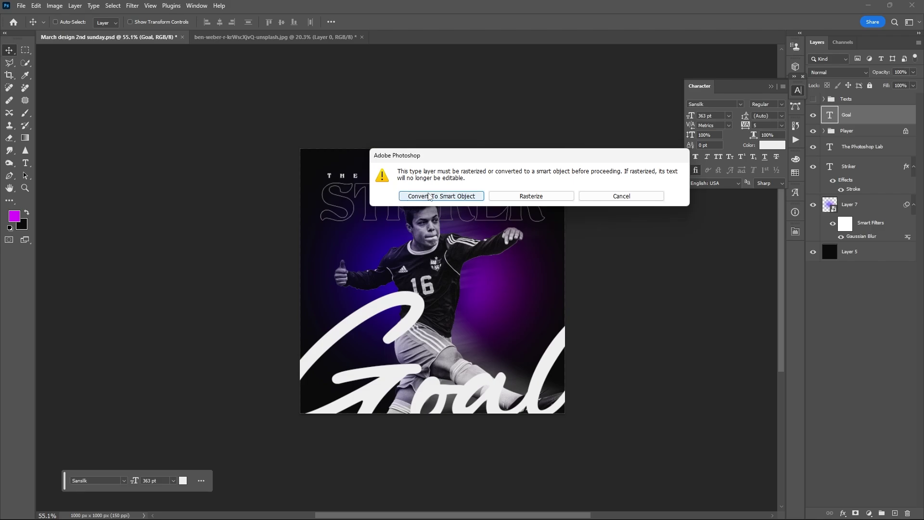
{"action": "left_click", "coordinate": [414, 196]}
{"action": "left_click_drag", "start_coordinate": [568, 272], "coordinate": [574, 274]}
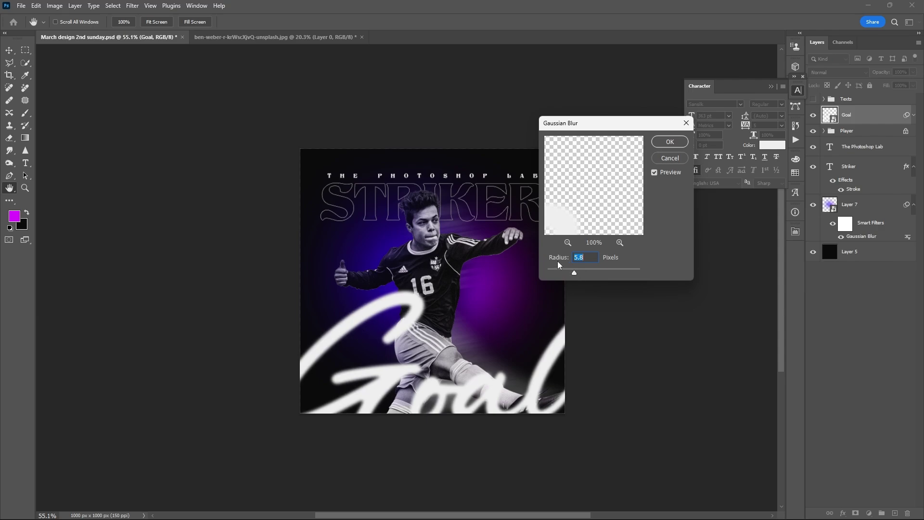
{"action": "left_click", "coordinate": [671, 143]}
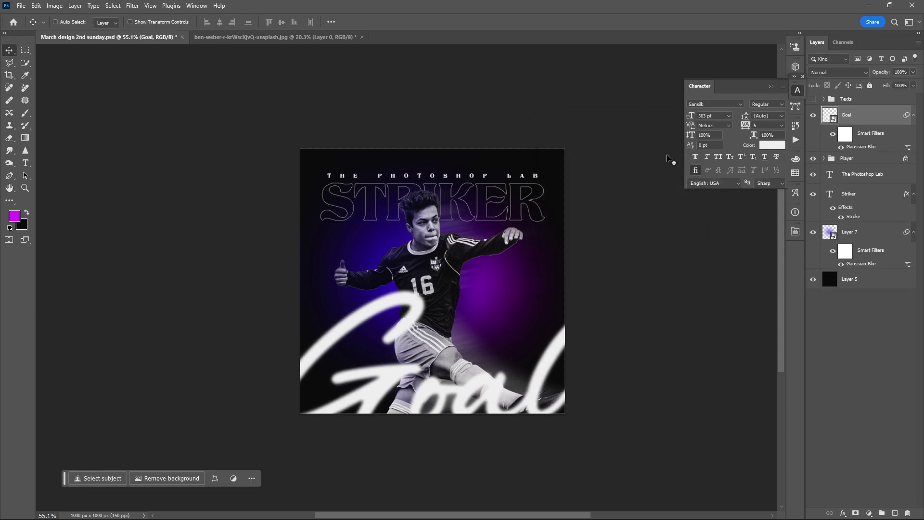
{"action": "left_click", "coordinate": [771, 86]}
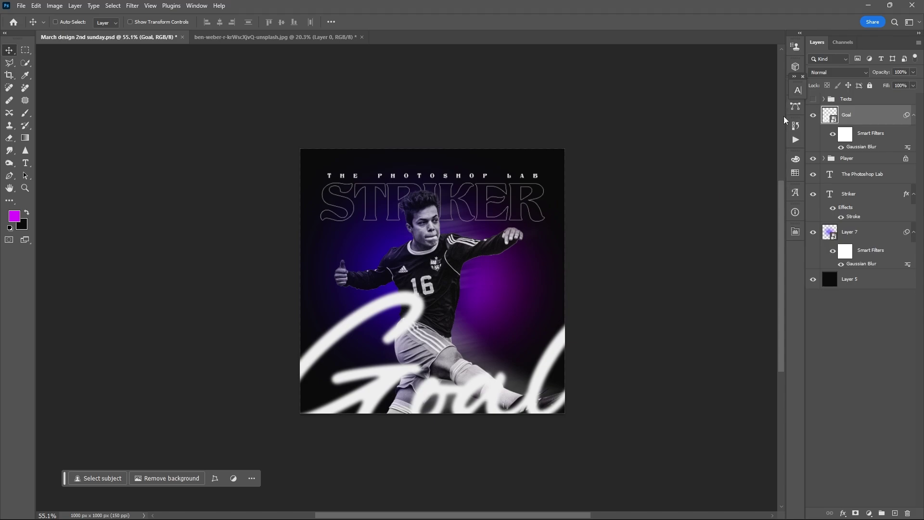
Show the hidden Texts group and move it beneath the Player layer.
{"action": "left_click", "coordinate": [814, 101]}
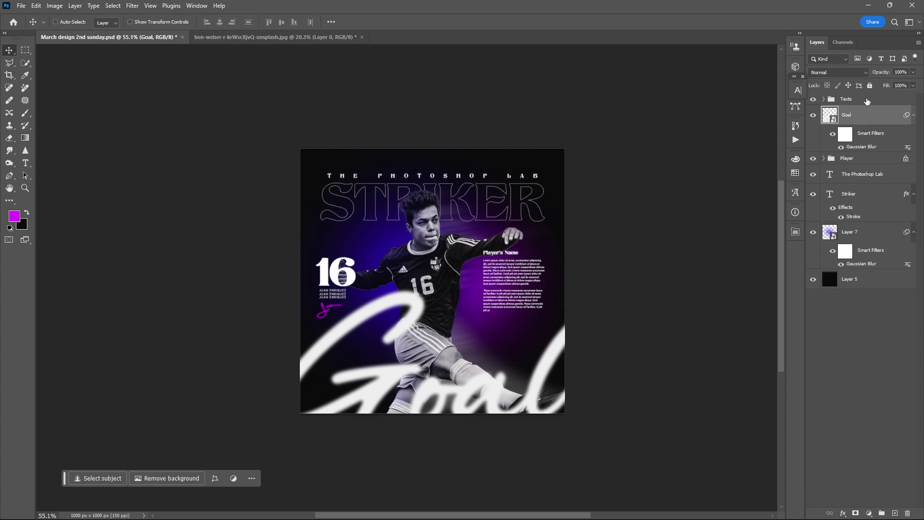
{"action": "left_click_drag", "start_coordinate": [867, 101], "coordinate": [862, 174]}
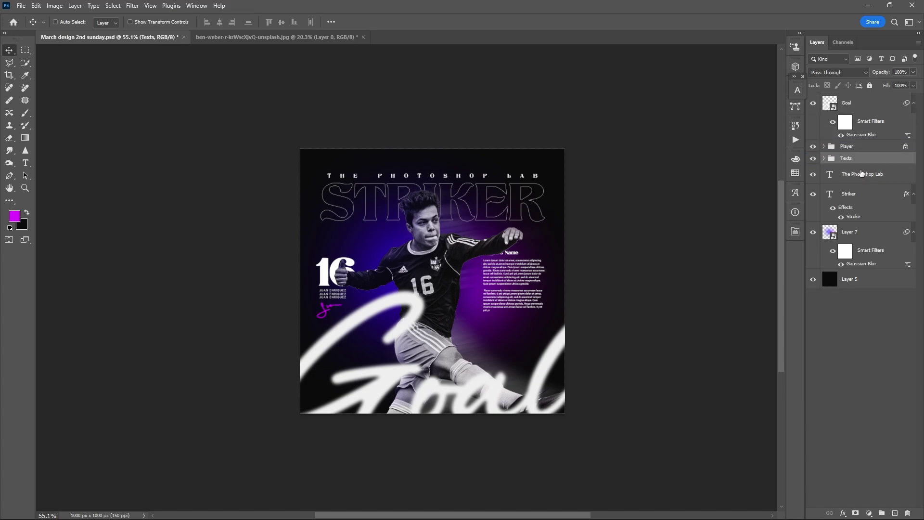
{"action": "left_click", "coordinate": [824, 158]}
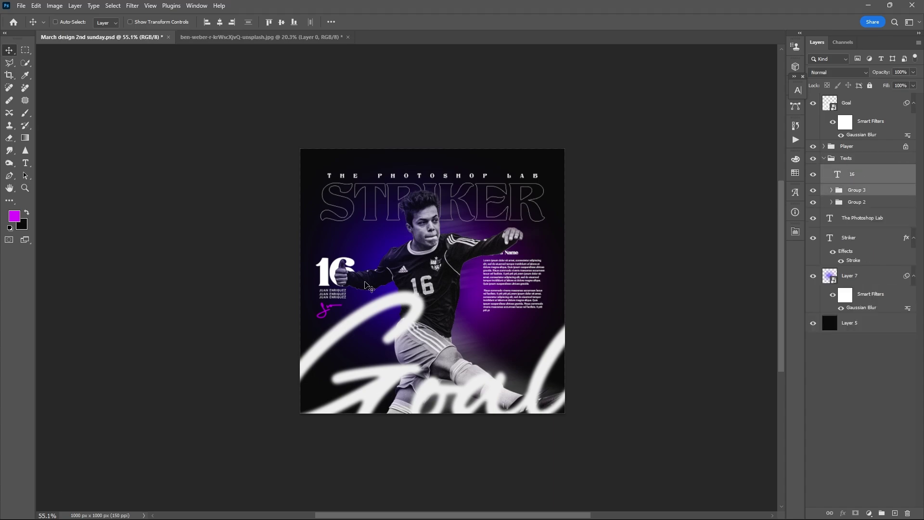
Shift the 16 block up and Player's Name column down, then stamp a merged copy.
{"action": "left_click_drag", "start_coordinate": [335, 265], "coordinate": [336, 249]}
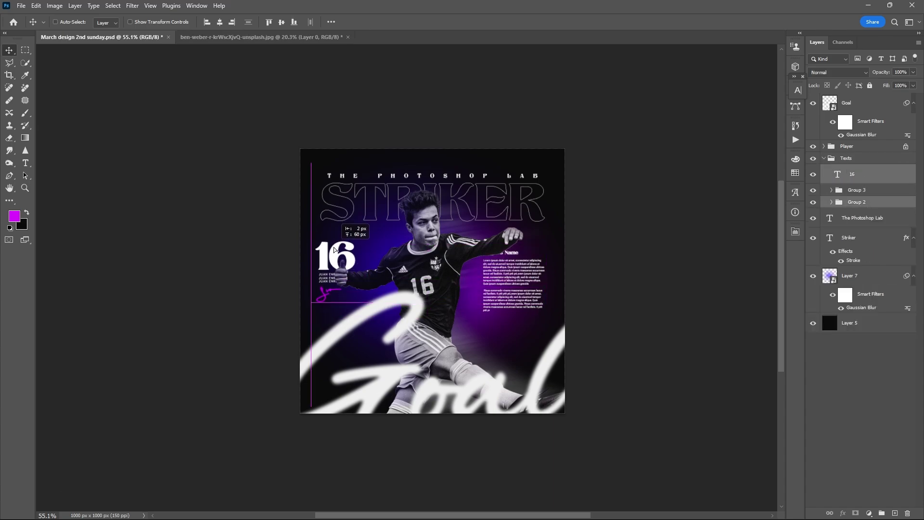
{"action": "left_click", "coordinate": [860, 190]}
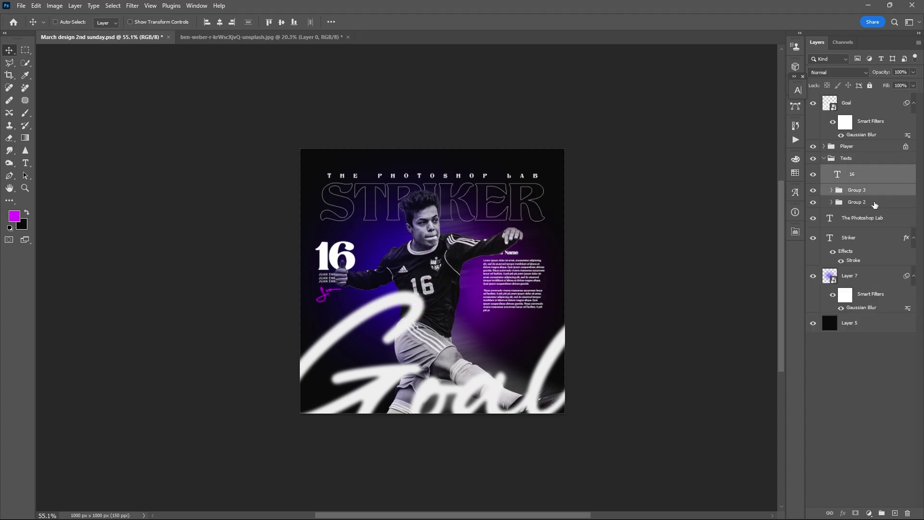
{"action": "left_click_drag", "start_coordinate": [517, 257], "coordinate": [520, 269]}
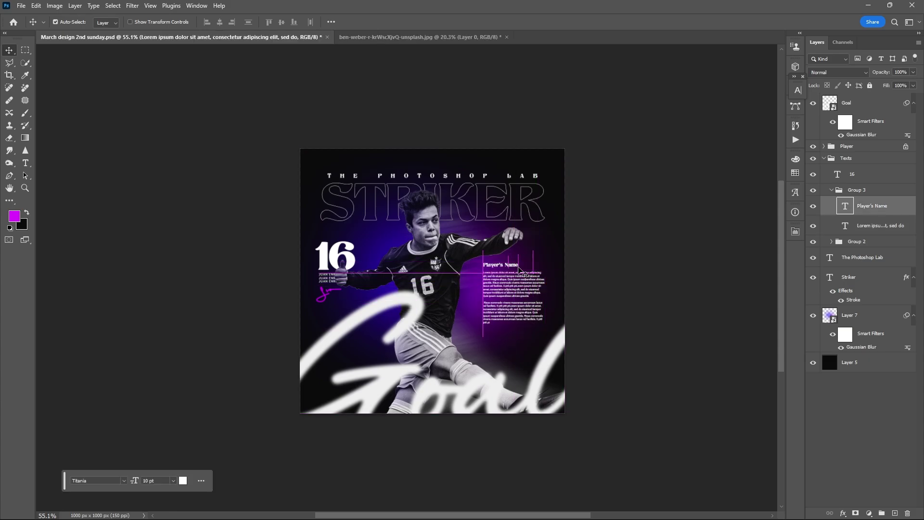
{"action": "left_click", "coordinate": [824, 158]}
{"action": "key", "text": "ctrl+alt+shift+e"}
{"action": "left_click", "coordinate": [861, 105]}
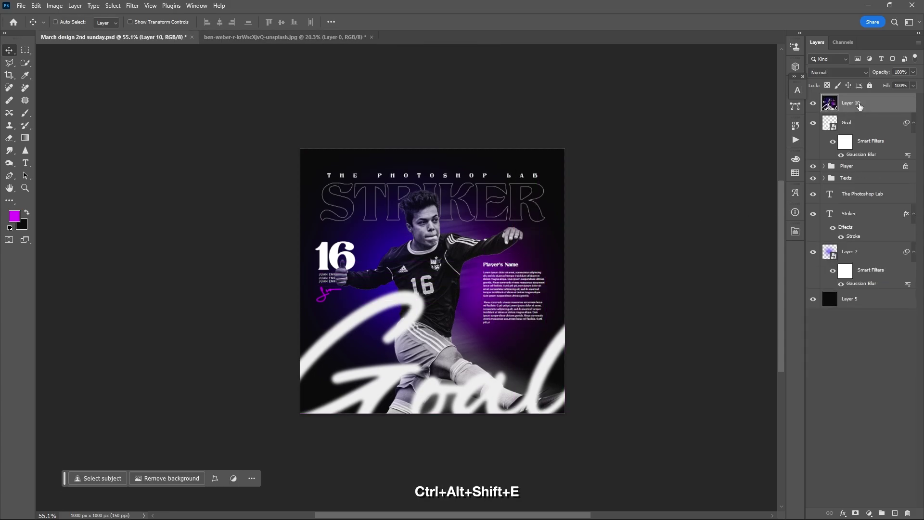
Convert the merged copy to a smart object and apply Add Noise.
{"action": "right_click", "coordinate": [891, 102]}
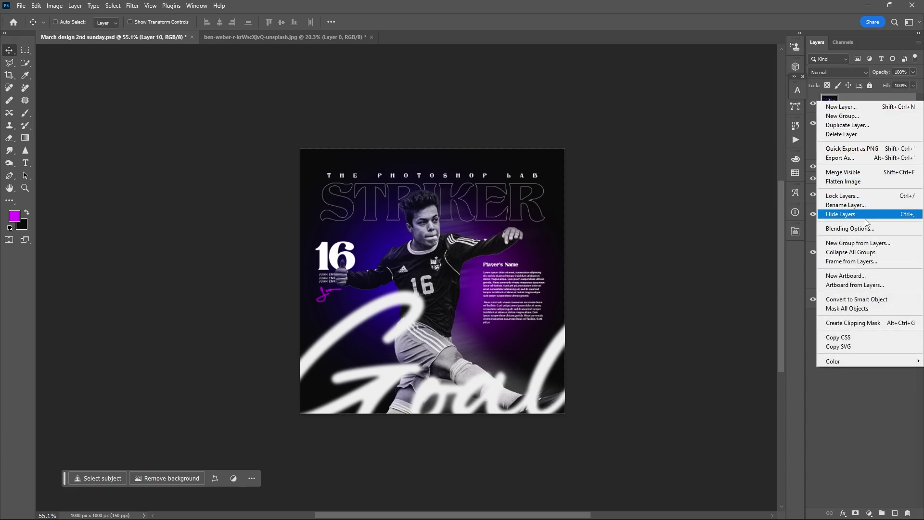
{"action": "left_click", "coordinate": [863, 299]}
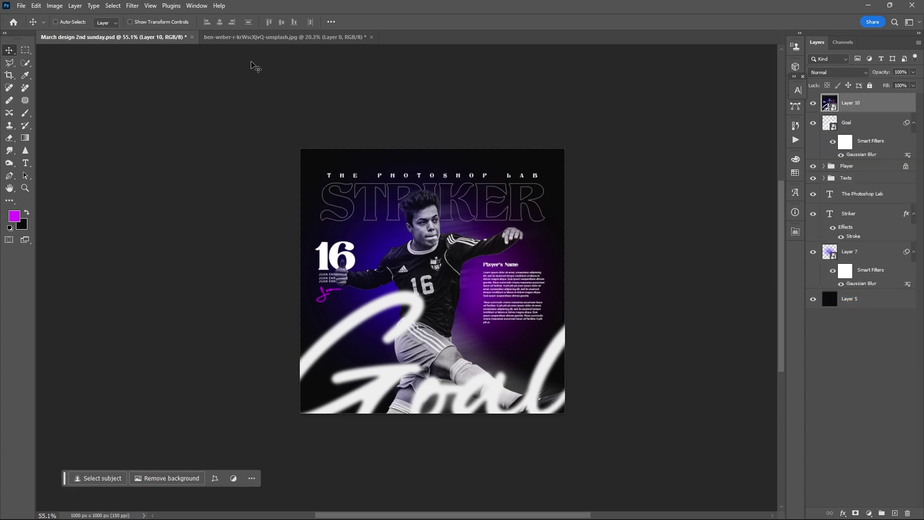
{"action": "left_click", "coordinate": [133, 6]}
{"action": "left_click", "coordinate": [270, 157]}
{"action": "left_click_drag", "start_coordinate": [426, 94], "coordinate": [626, 156]}
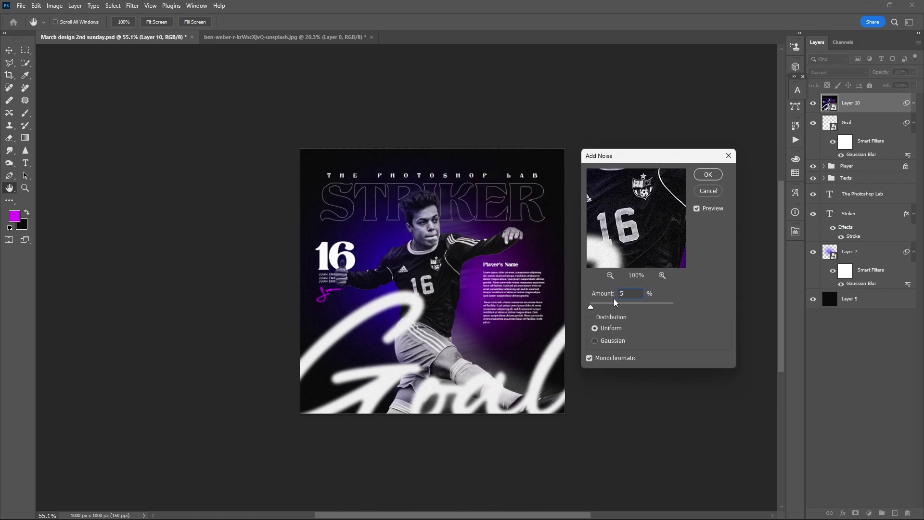
{"action": "left_click", "coordinate": [708, 174]}
Shift the merged poster's hue toward magenta-red with Hue/Saturation.
{"action": "key", "text": "v"}
{"action": "scroll", "coordinate": [543, 214], "scroll_direction": "up", "scroll_amount": 3}
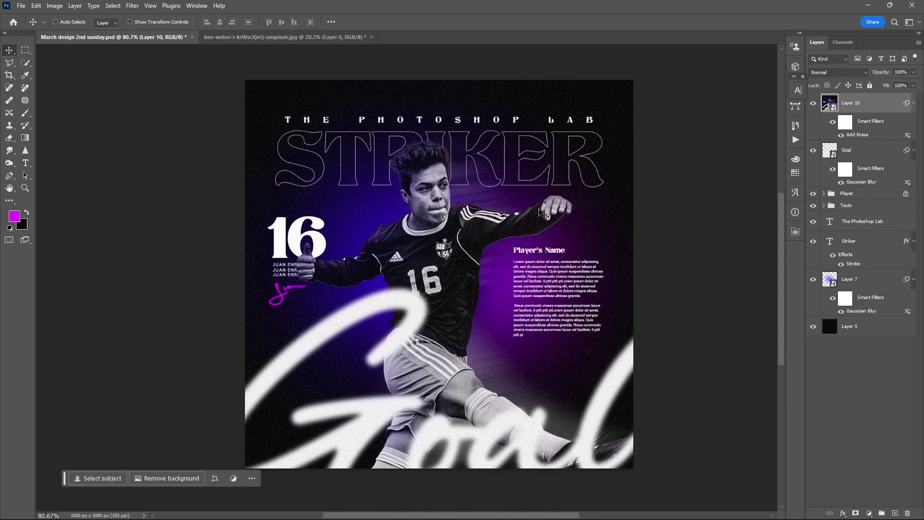
{"action": "key", "text": "ctrl+u"}
{"action": "left_click_drag", "start_coordinate": [419, 107], "coordinate": [732, 160]}
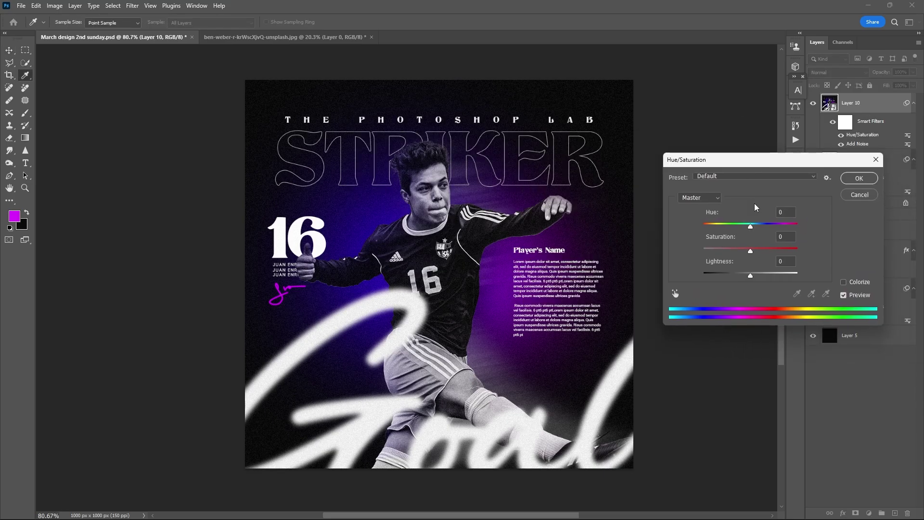
{"action": "mouse_move", "coordinate": [751, 224]}
{"action": "left_mouse_down"}
{"action": "mouse_move", "coordinate": [740, 226]}
{"action": "mouse_move", "coordinate": [778, 223]}
{"action": "left_mouse_up"}
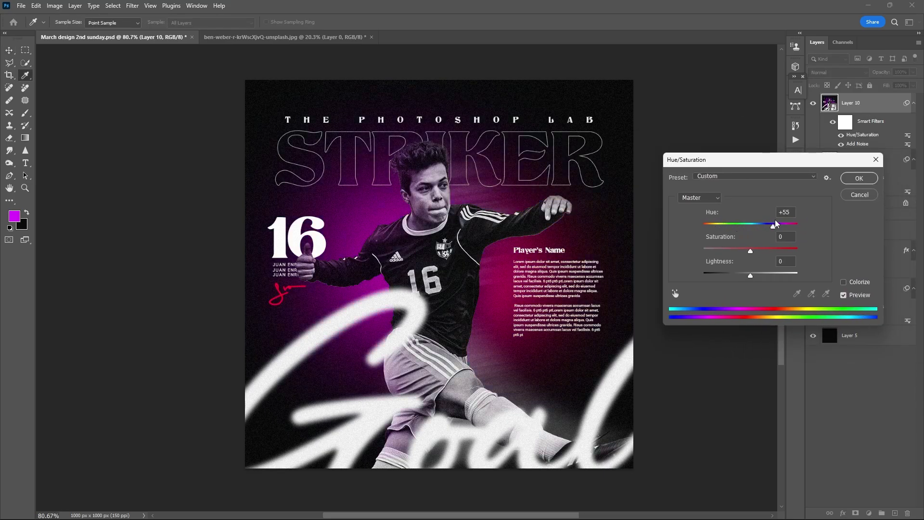
{"action": "left_click_drag", "start_coordinate": [778, 223], "coordinate": [779, 223]}
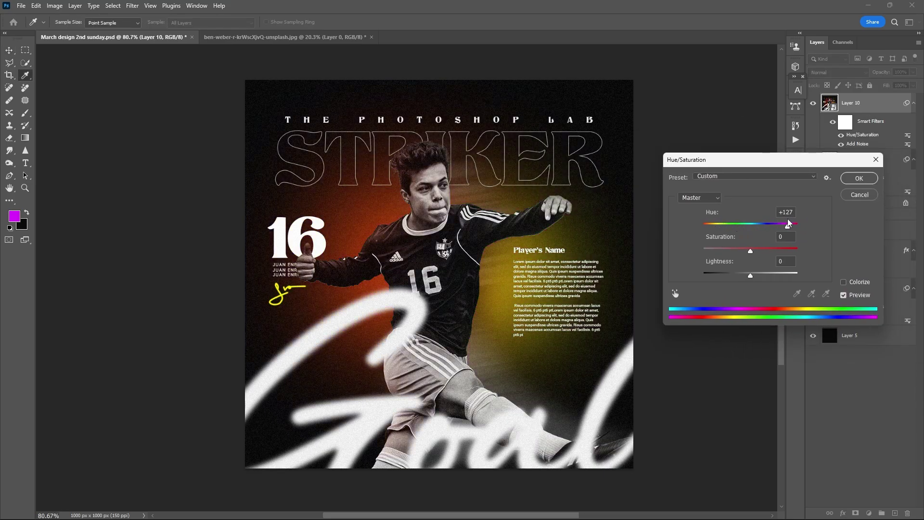
{"action": "left_click", "coordinate": [859, 178]}
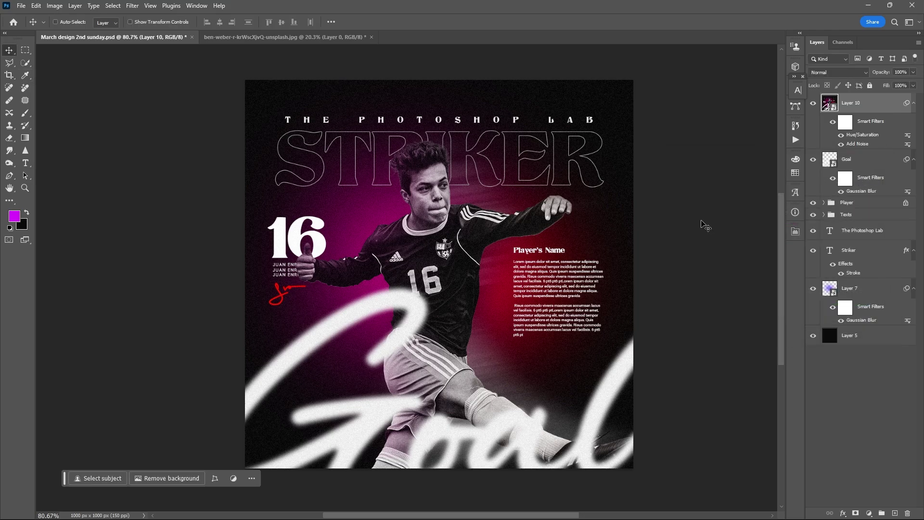